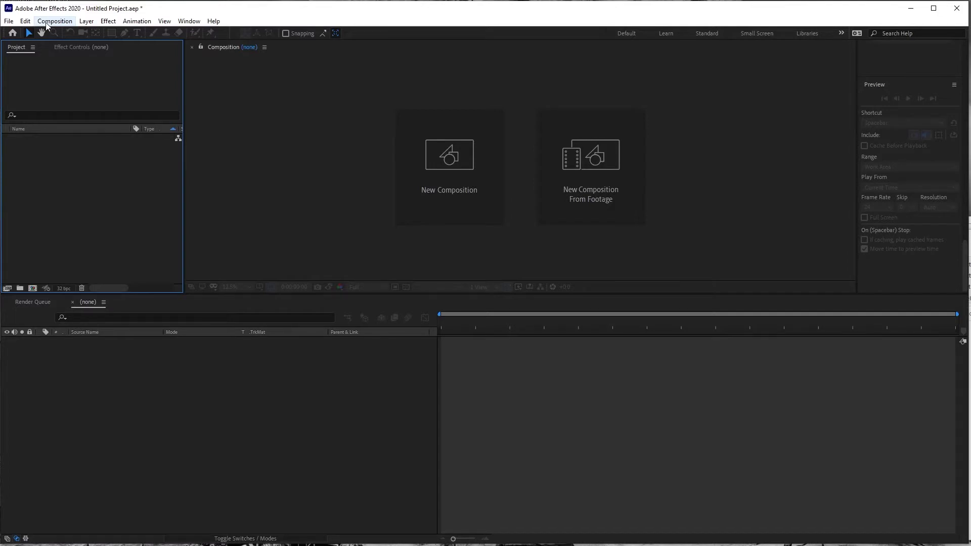
Step: Create a 1920×1080, 24 fps, 10-second composition named text_texture
{"action": "left_click", "coordinate": [46, 23]}
{"action": "left_click", "coordinate": [71, 30]}
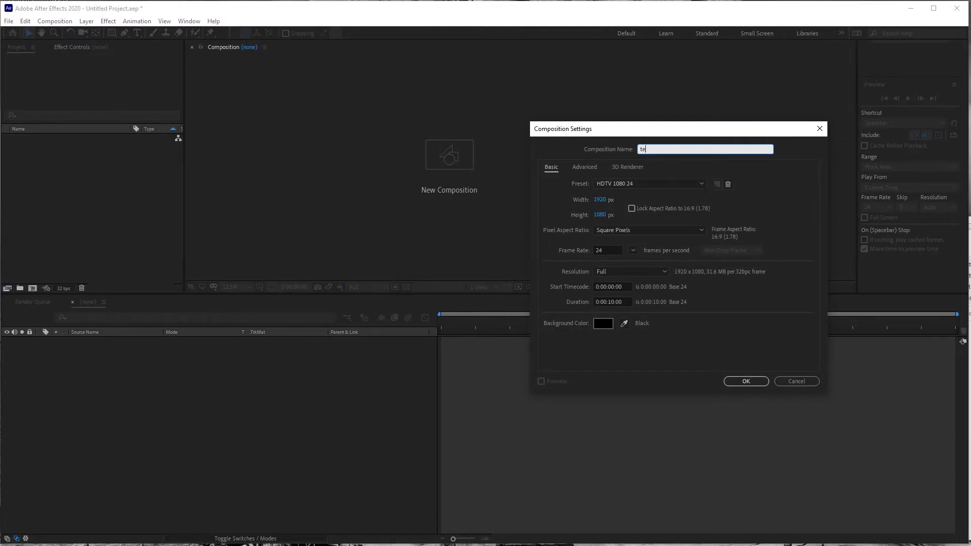
{"action": "type", "text": "text_texture"}
{"action": "left_click", "coordinate": [745, 382]}
{"action": "left_click", "coordinate": [746, 382]}
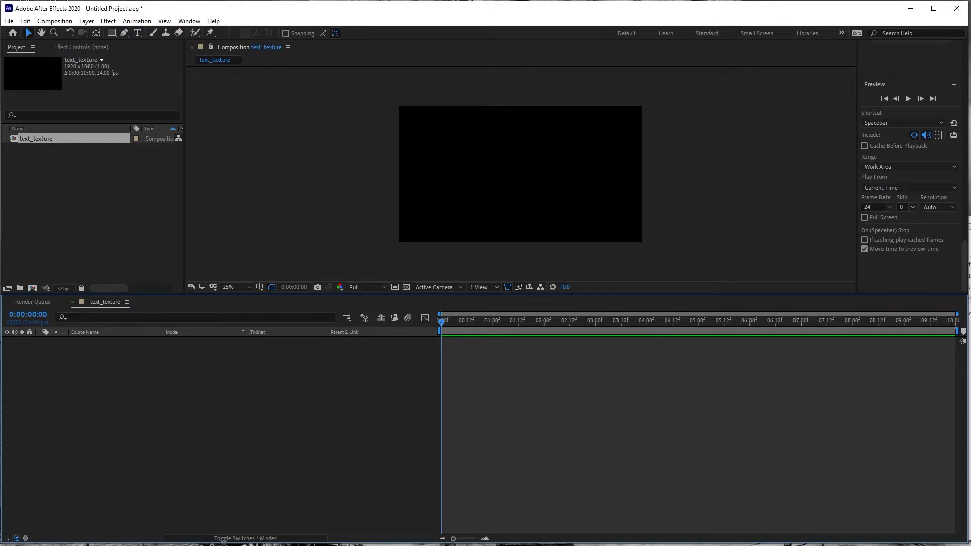
Step: Import paper1.jpg into the project
{"action": "left_click", "coordinate": [9, 20]}
{"action": "mouse_move", "coordinate": [47, 161]}
{"action": "left_click", "coordinate": [204, 163]}
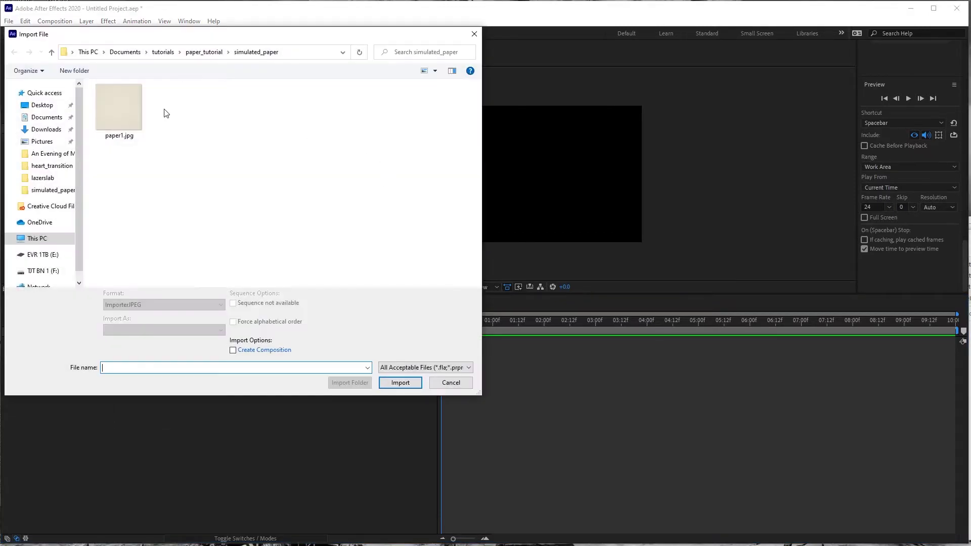
{"action": "left_click", "coordinate": [108, 111]}
{"action": "left_click", "coordinate": [400, 382]}
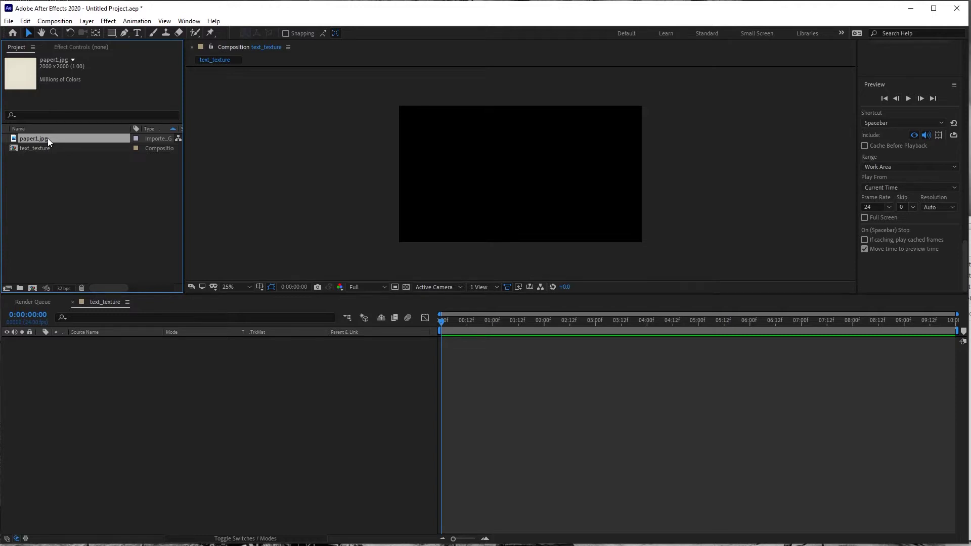
Step: Add paper1.jpg to text_texture and scale it to 201% to fill the frame
{"action": "left_click_drag", "start_coordinate": [48, 138], "coordinate": [143, 381]}
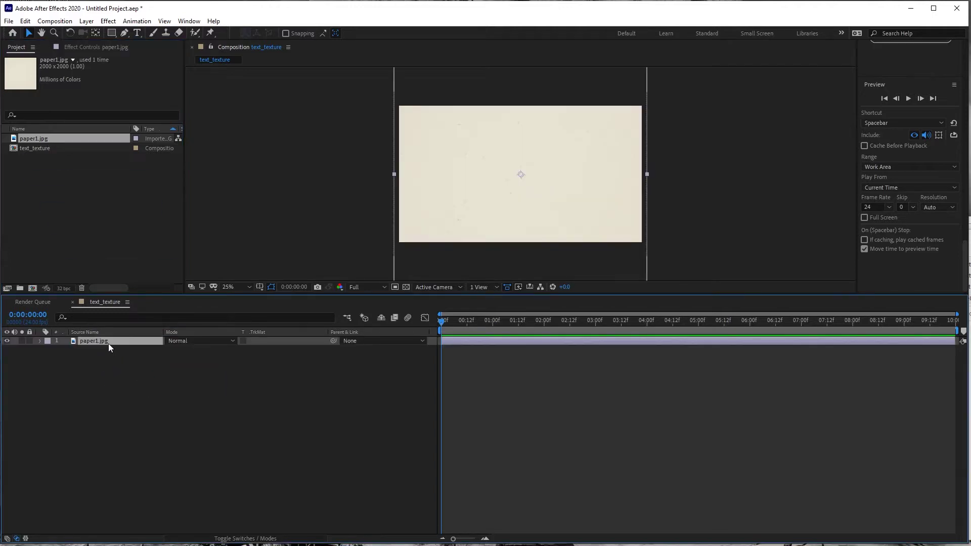
{"action": "key", "text": "comma"}
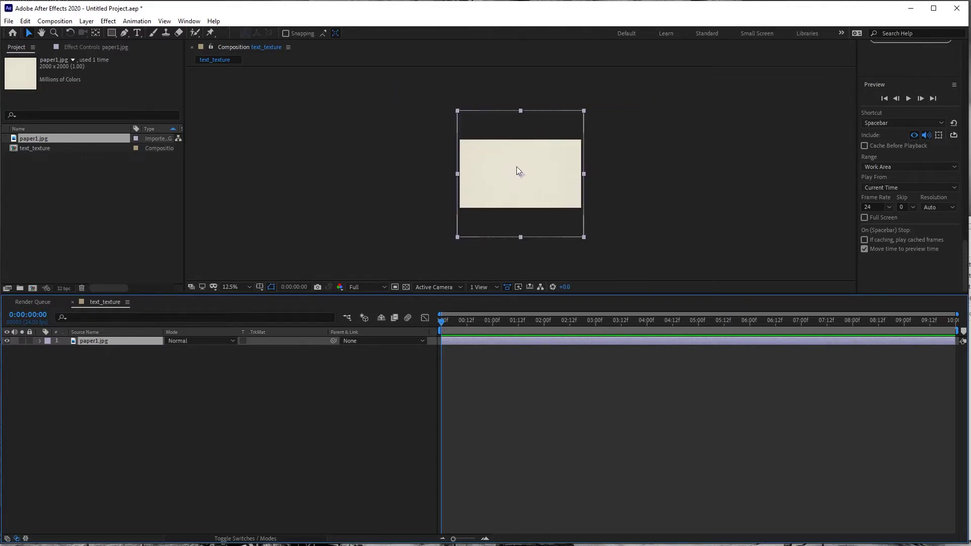
{"action": "left_click", "coordinate": [40, 341]}
{"action": "left_click", "coordinate": [49, 350]}
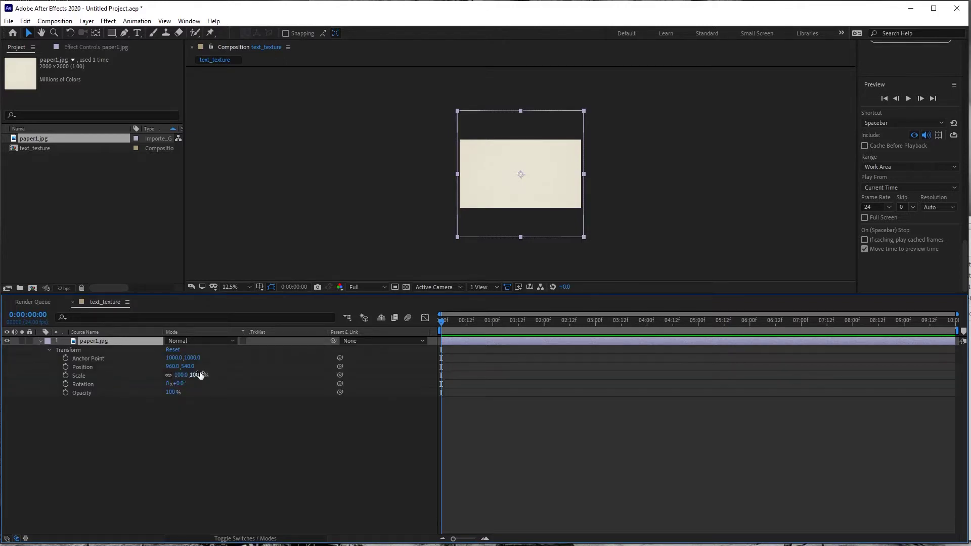
{"action": "left_click_drag", "start_coordinate": [182, 375], "coordinate": [231, 373]}
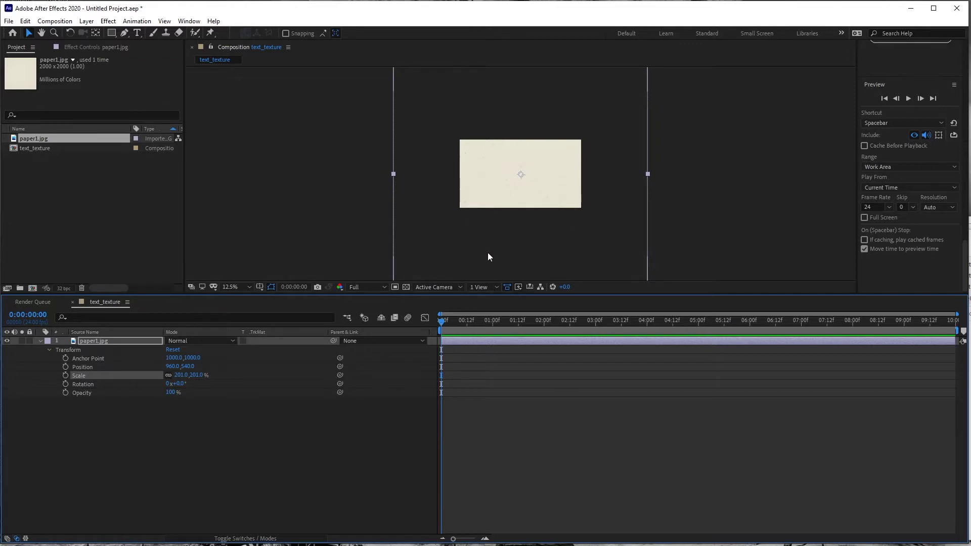
Step: Apply Levels to paper1.jpg with Input Black 0.5137 and Input White 0.9451
{"action": "left_click", "coordinate": [108, 21]}
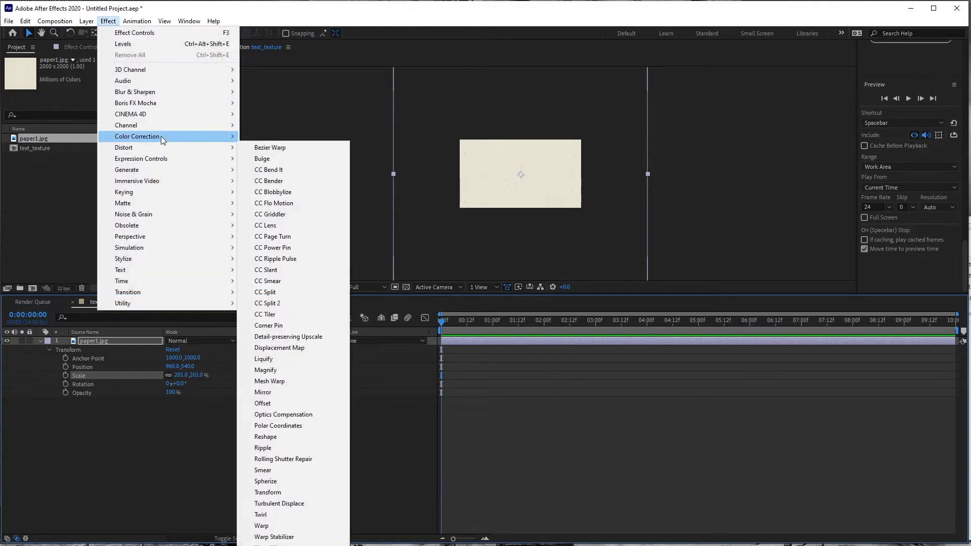
{"action": "mouse_move", "coordinate": [161, 136]}
{"action": "left_click", "coordinate": [283, 404]}
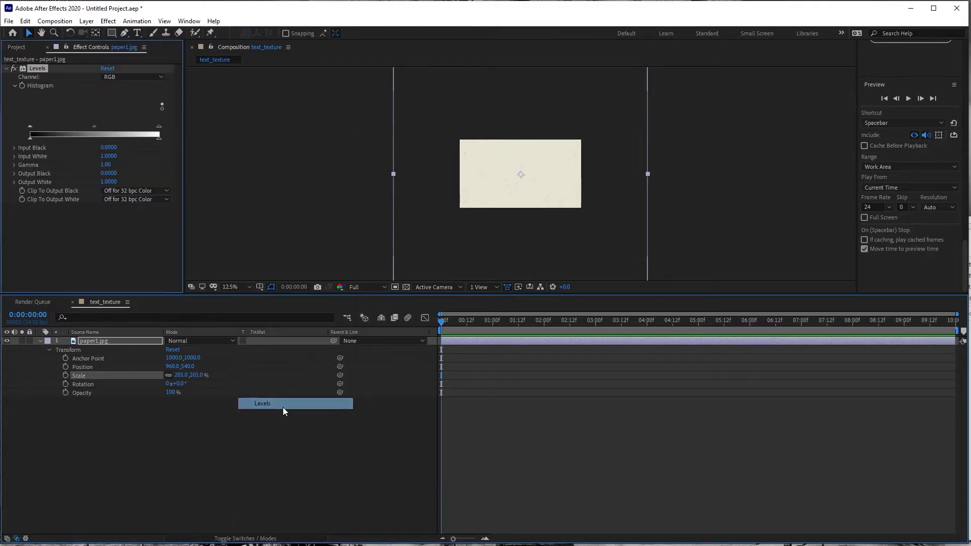
{"action": "key", "text": "period"}
{"action": "key", "text": "period"}
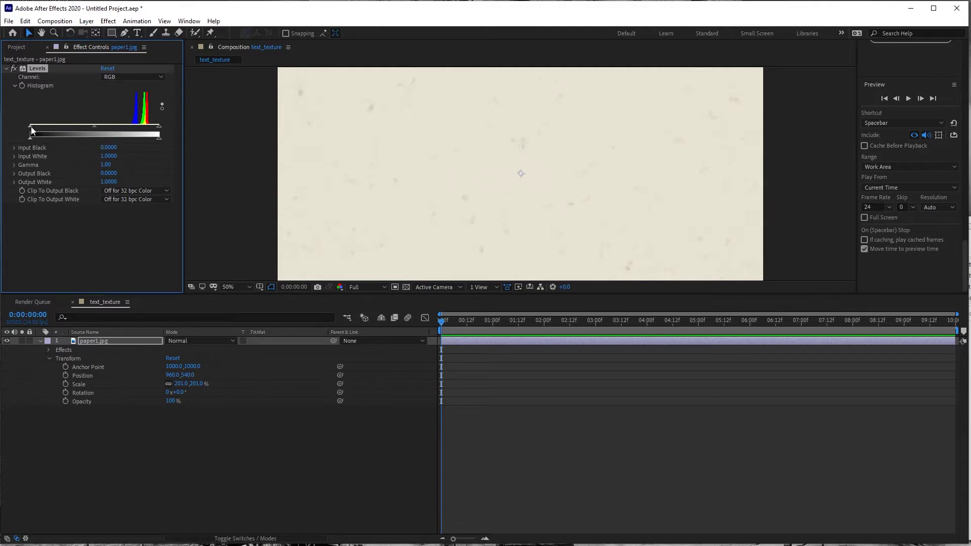
{"action": "left_click_drag", "start_coordinate": [32, 126], "coordinate": [83, 126]}
{"action": "left_click_drag", "start_coordinate": [159, 125], "coordinate": [153, 125]}
{"action": "left_click_drag", "start_coordinate": [82, 127], "coordinate": [89, 127]}
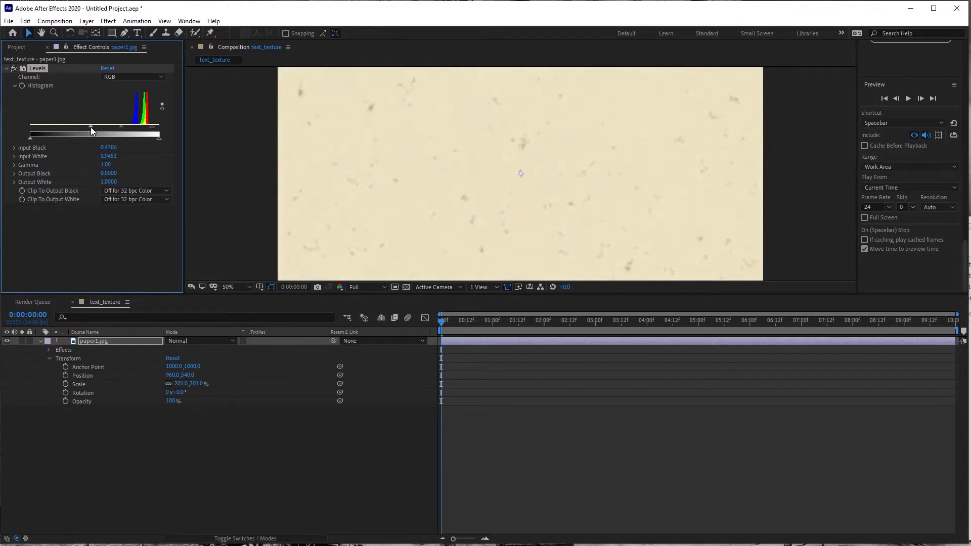
{"action": "left_click", "coordinate": [209, 445]}
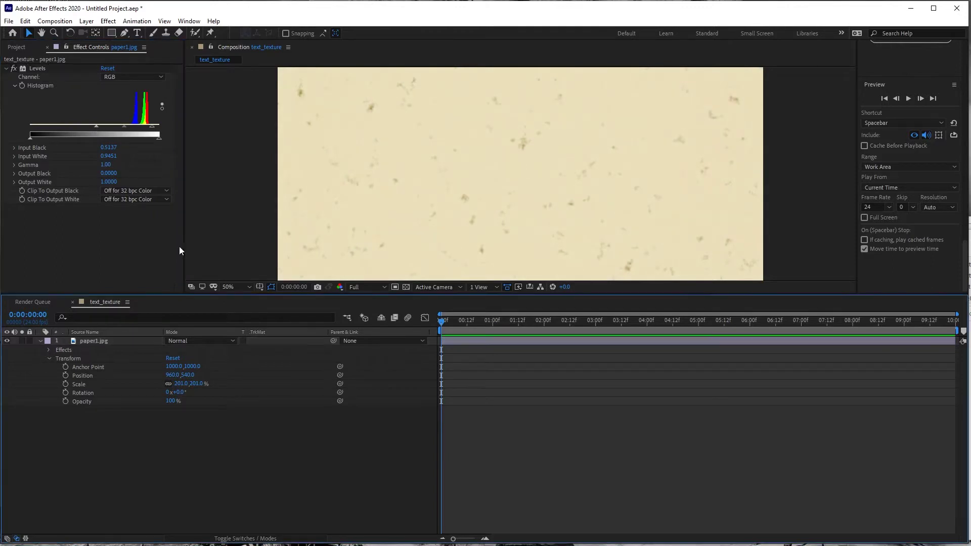
Step: Give the paper layer's Position a wiggle(24,700) expression
{"action": "left_click", "coordinate": [66, 376], "text": "alt"}
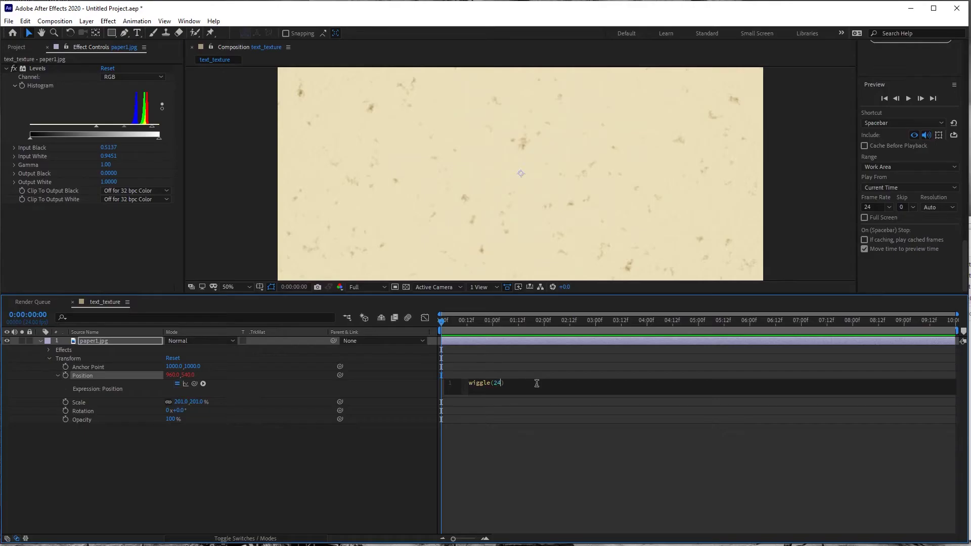
{"action": "type", "text": ",7"}
{"action": "type", "text": "00"}
{"action": "left_click", "coordinate": [524, 369]}
Step: Preview the jittering paper position with the viewer zoomed out to the full frame
{"action": "left_click", "coordinate": [897, 99]}
{"action": "left_click", "coordinate": [909, 99]}
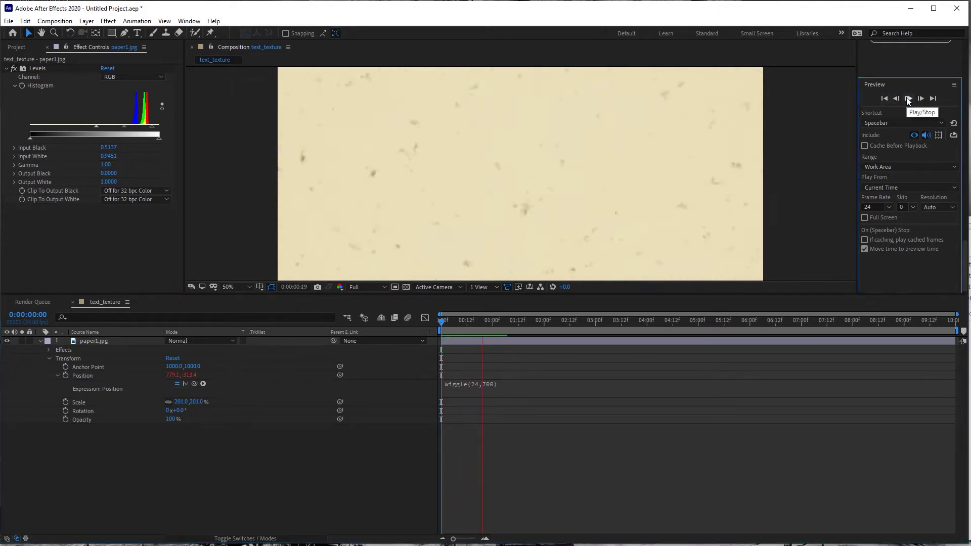
{"action": "left_click", "coordinate": [908, 99]}
{"action": "key", "text": "comma"}
{"action": "key", "text": "comma"}
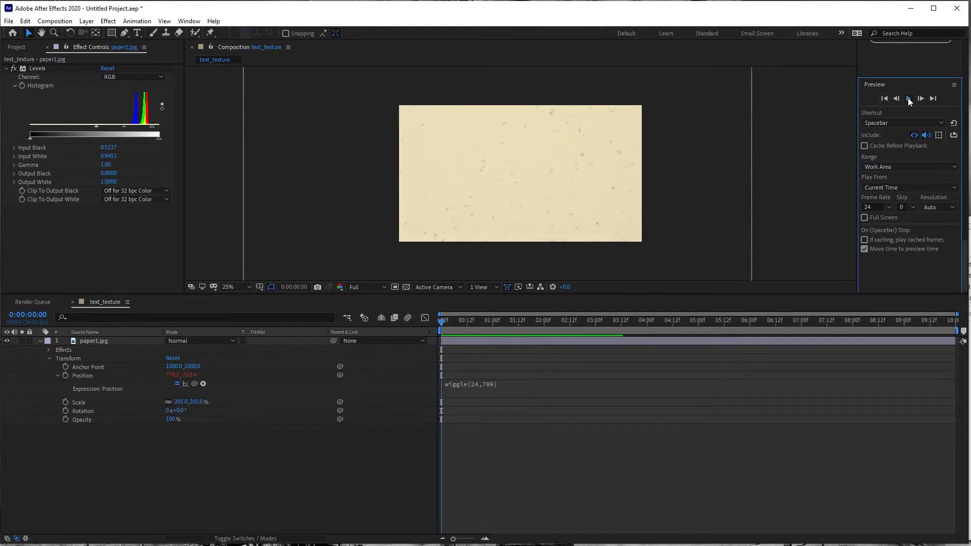
{"action": "left_click", "coordinate": [908, 99]}
{"action": "left_click", "coordinate": [909, 100]}
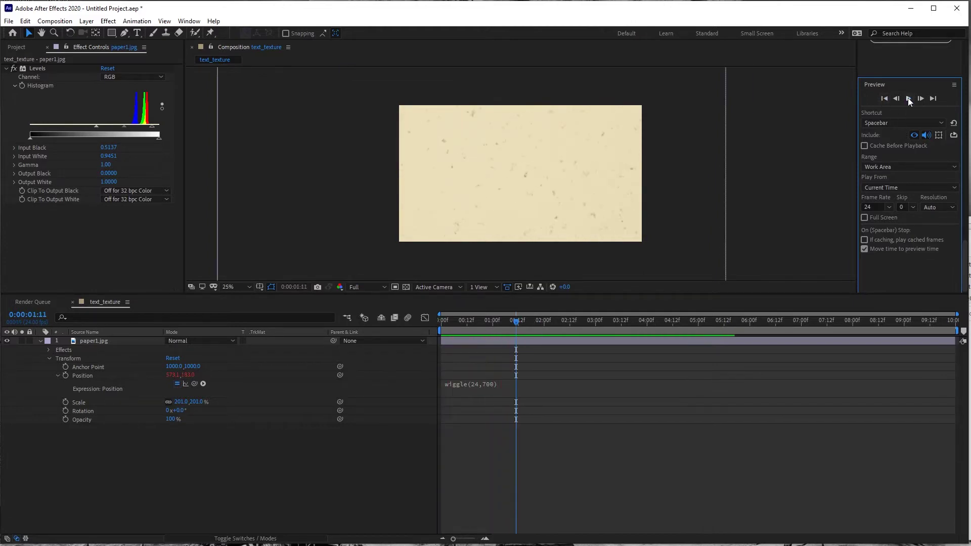
Step: Give the paper layer's Rotation a wiggle(24,360) expression
{"action": "left_click", "coordinate": [64, 409], "text": "alt"}
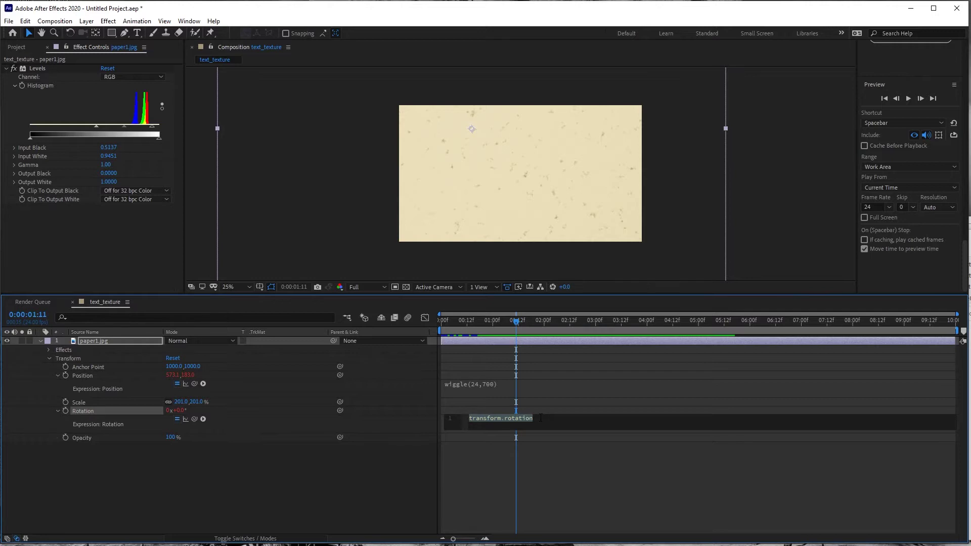
{"action": "type", "text": "wiggle"}
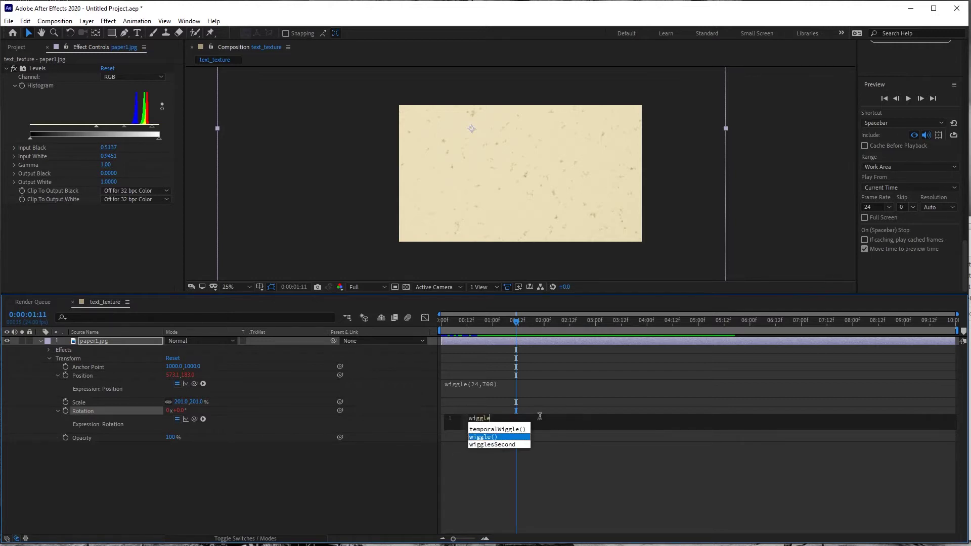
{"action": "key", "text": "Return"}
{"action": "type", "text": "24"}
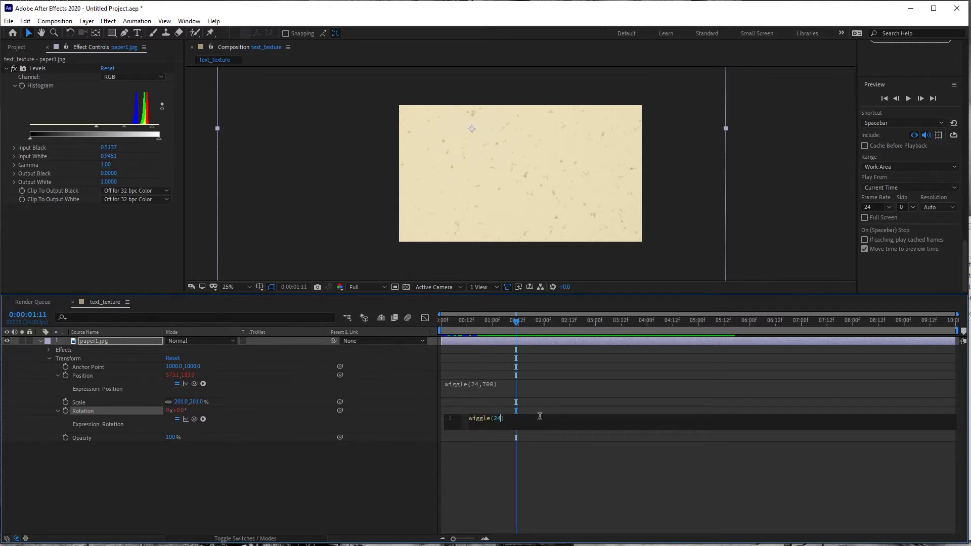
{"action": "type", "text": ",360"}
{"action": "left_click", "coordinate": [546, 405]}
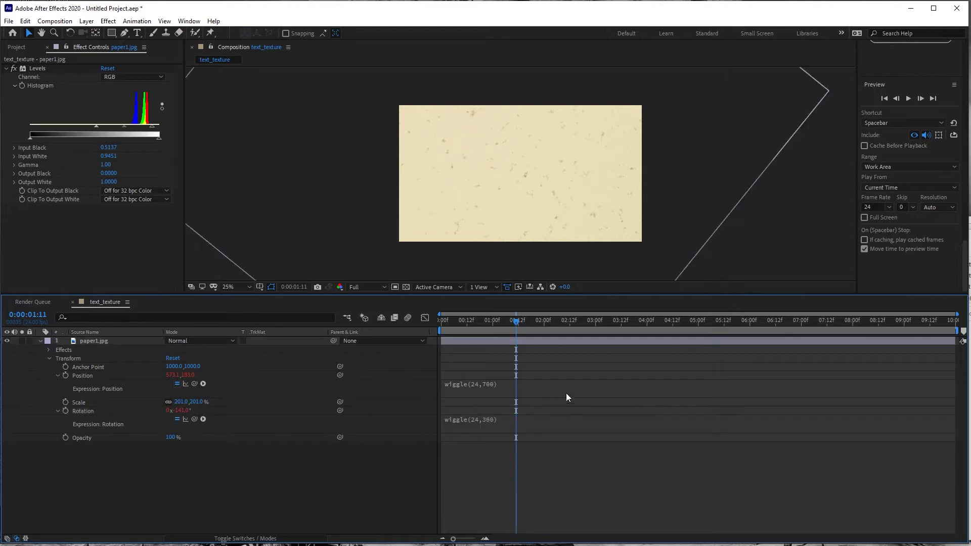
Step: Preview the rotation jitter from the first frame, then place the cursor before the Position wiggle
{"action": "left_click", "coordinate": [889, 97]}
{"action": "left_click", "coordinate": [909, 97]}
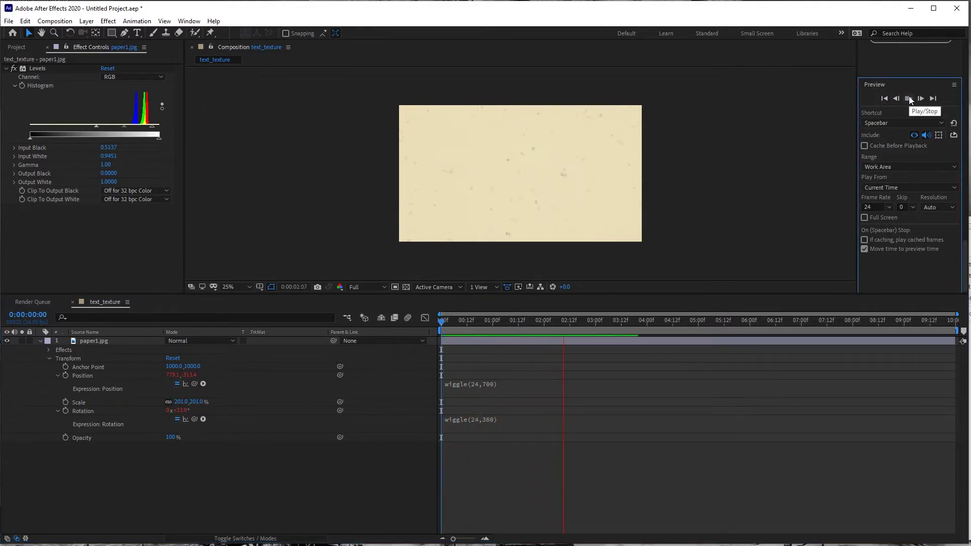
{"action": "left_click", "coordinate": [909, 97]}
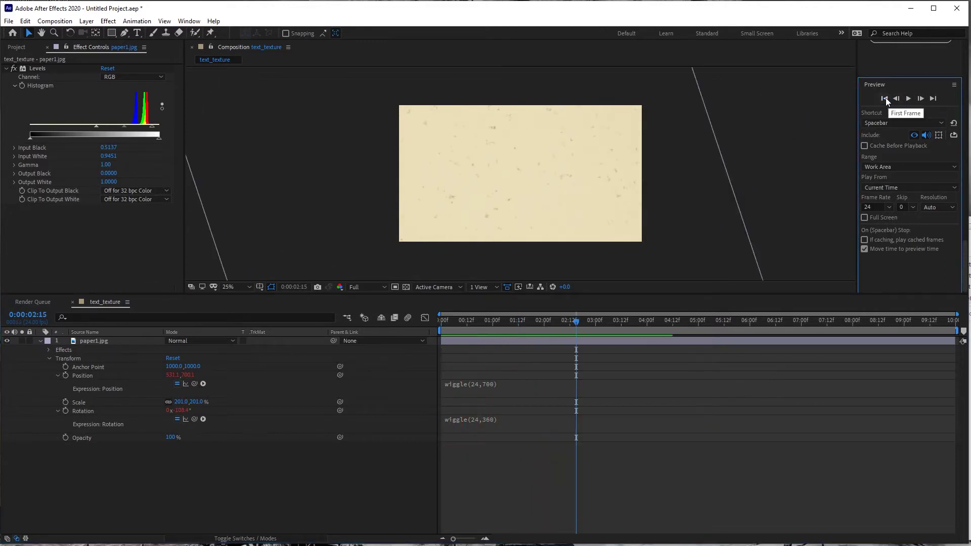
{"action": "left_click", "coordinate": [885, 98]}
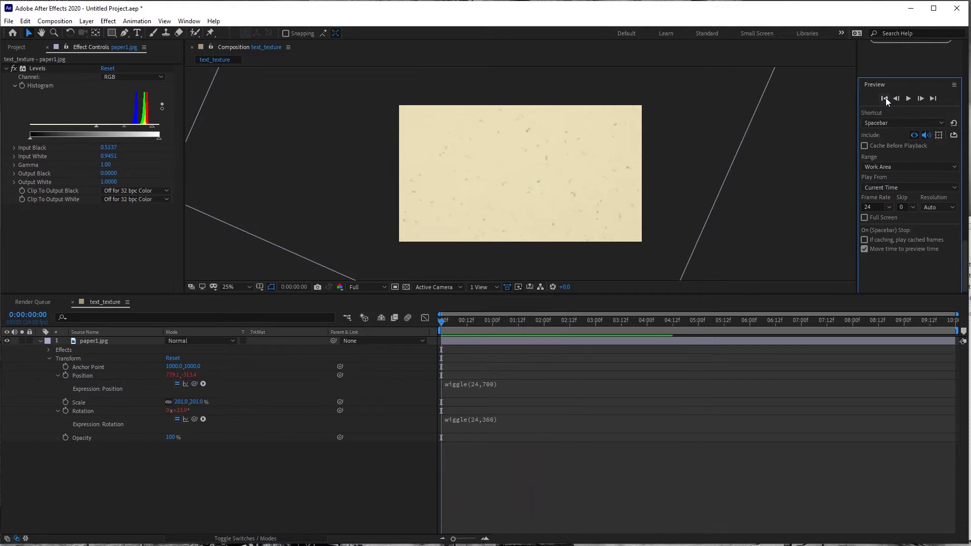
{"action": "left_click", "coordinate": [446, 387]}
{"action": "left_click", "coordinate": [469, 383]}
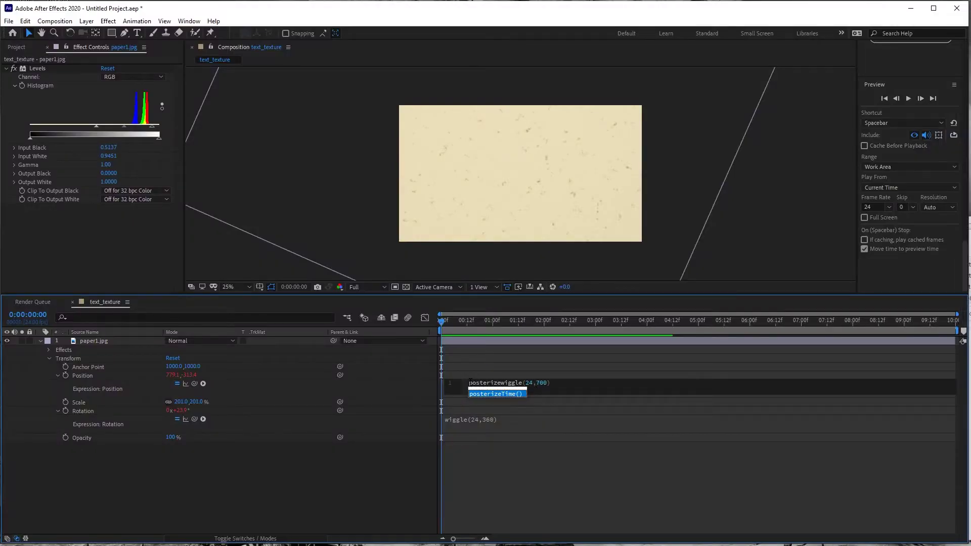
Step: Prefix the Position expression with posterizeTime(8); on its own line, then play the preview
{"action": "type", "text": "Time"}
{"action": "key", "text": "Return"}
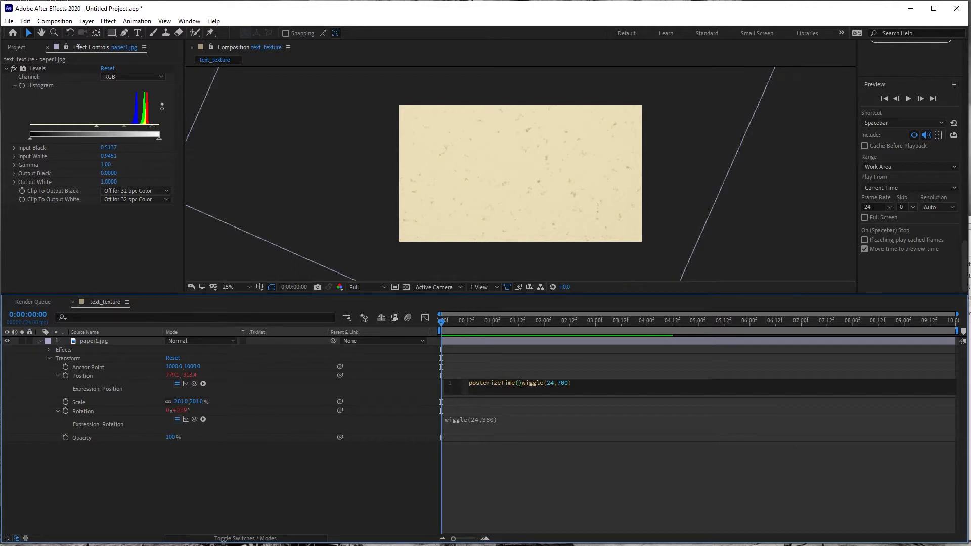
{"action": "type", "text": "8);"}
{"action": "key", "text": "Return"}
{"action": "left_click", "coordinate": [528, 383]}
{"action": "left_click_drag", "start_coordinate": [528, 383], "coordinate": [440, 380]}
{"action": "key", "text": "ctrl+c"}
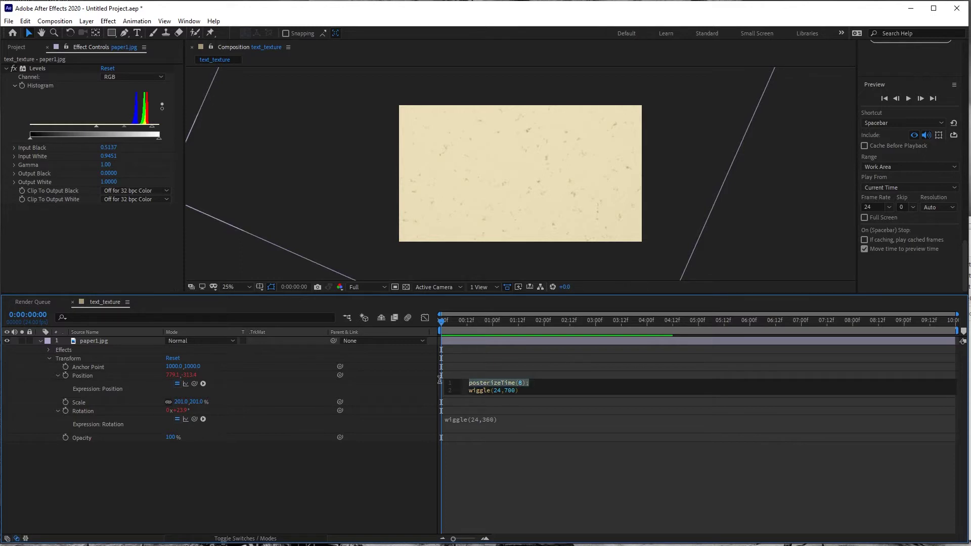
{"action": "left_click", "coordinate": [493, 364]}
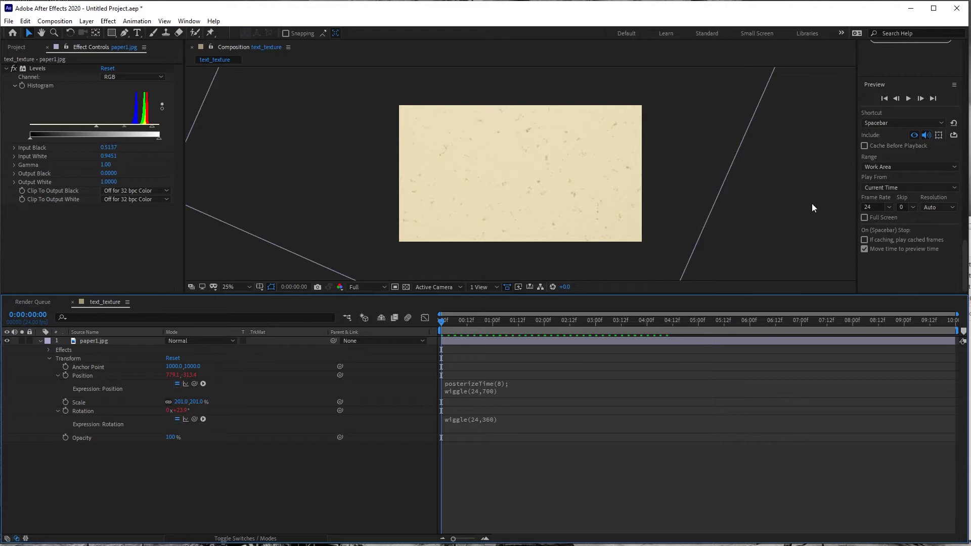
{"action": "left_click", "coordinate": [908, 100]}
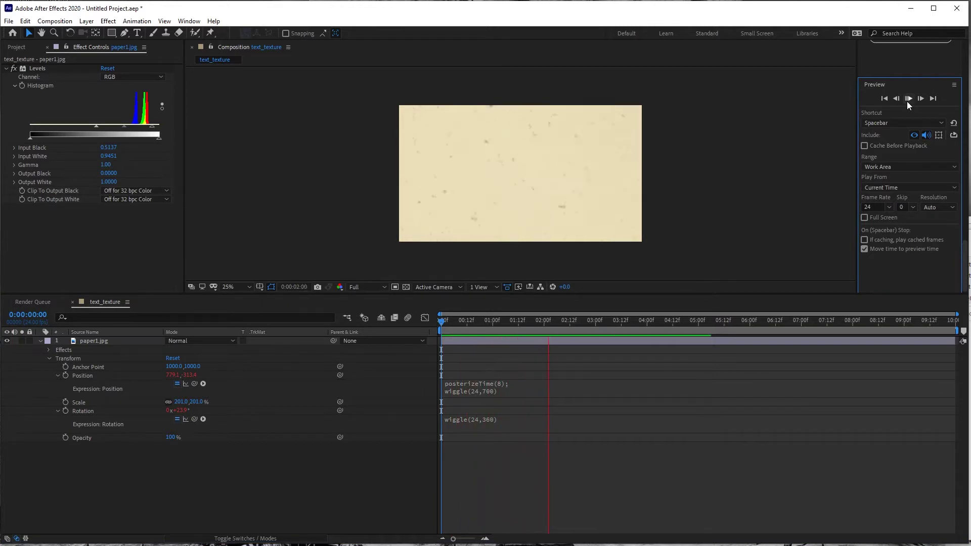
Step: Insert posterizeTime(8); on its own line before the Rotation wiggle(24,360) expression
{"action": "left_click", "coordinate": [575, 452]}
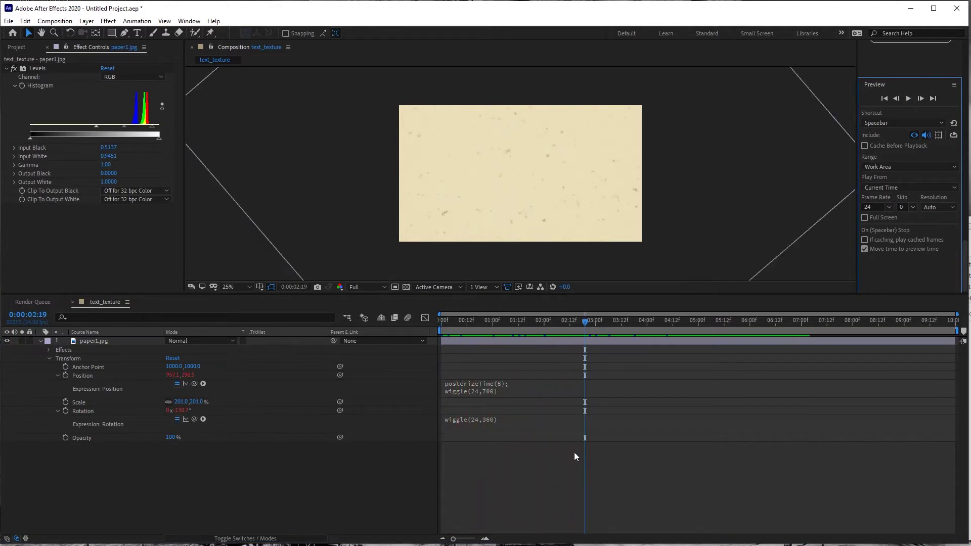
{"action": "left_click", "coordinate": [480, 419]}
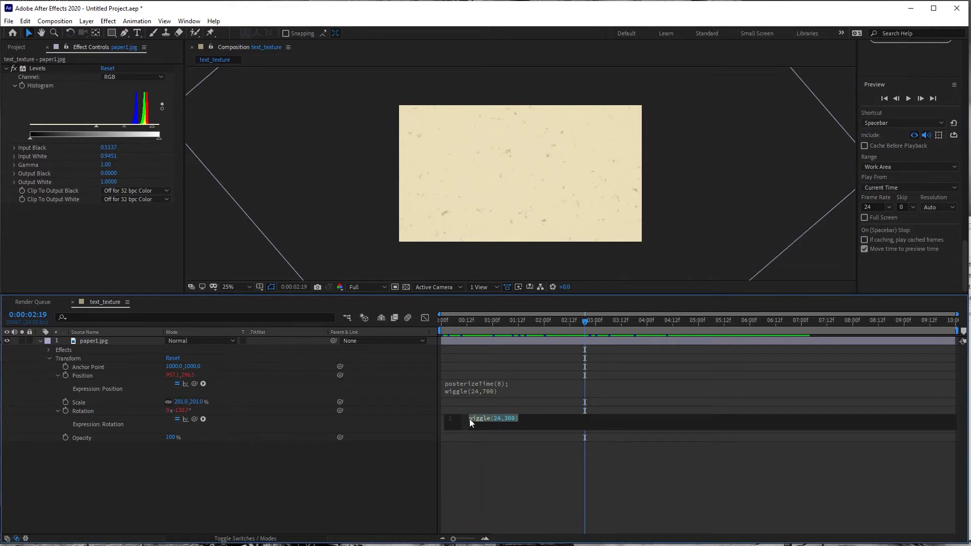
{"action": "left_click", "coordinate": [470, 419]}
{"action": "key", "text": "ctrl+v"}
{"action": "key", "text": "Return"}
{"action": "left_click", "coordinate": [548, 390]}
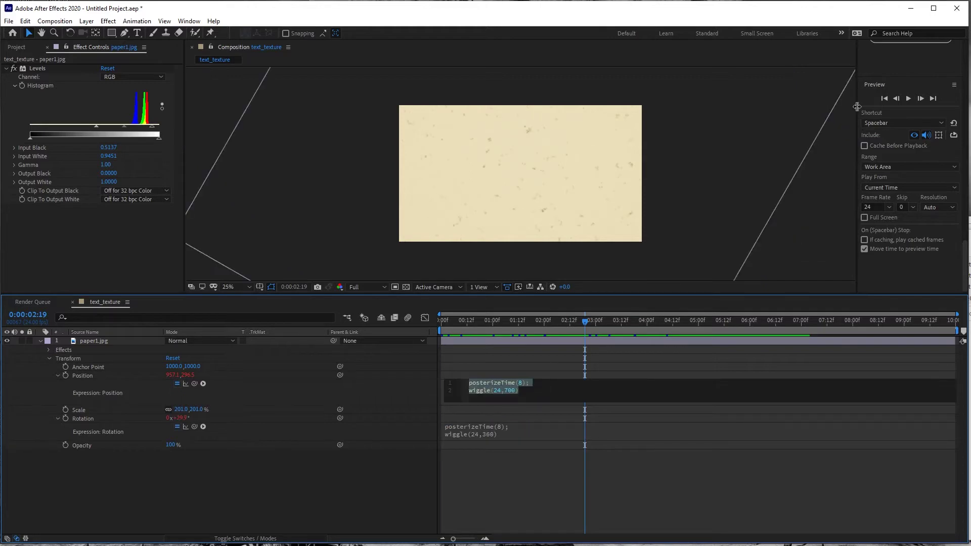
Step: Preview the stepped jitter, zooming out to check the paper's full movement and back to 25%
{"action": "left_click", "coordinate": [908, 98]}
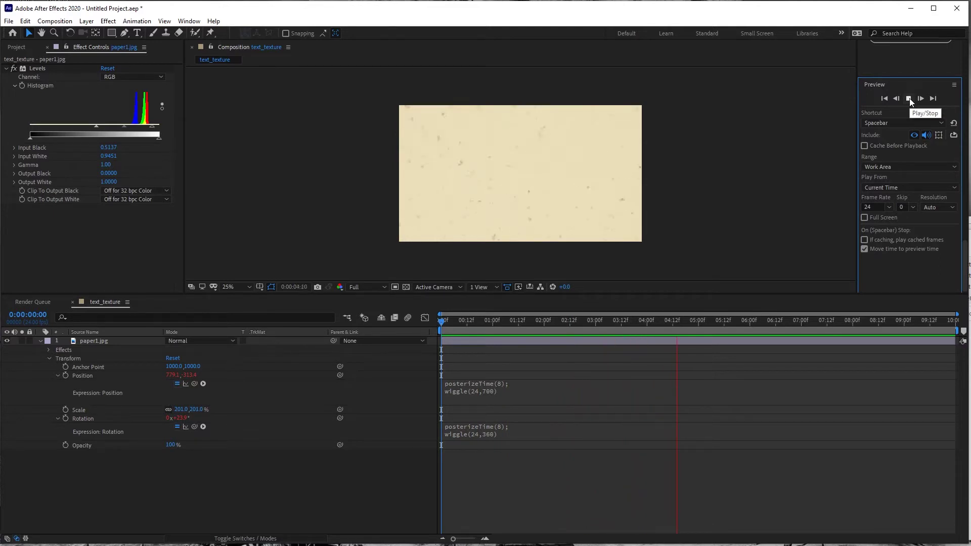
{"action": "left_click", "coordinate": [909, 98]}
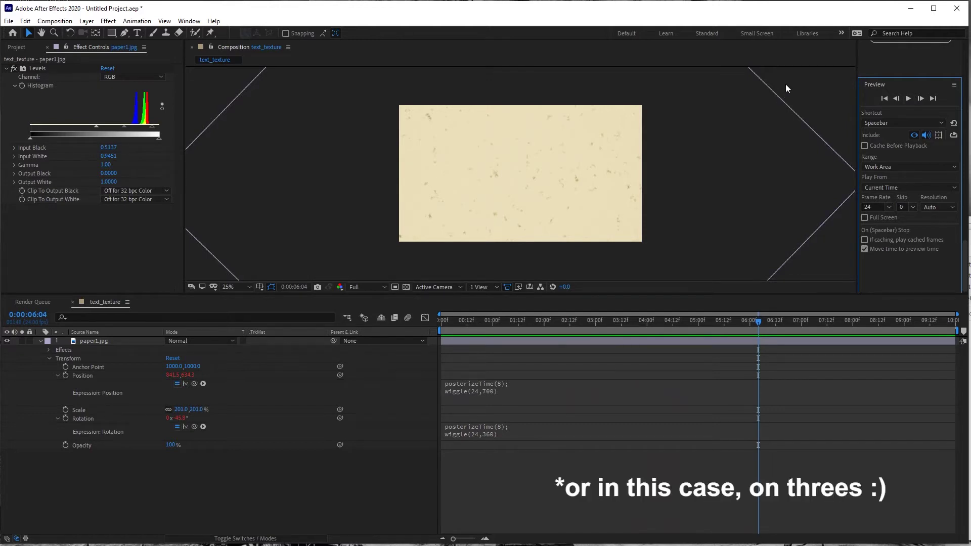
{"action": "left_click", "coordinate": [804, 108]}
{"action": "key", "text": "comma"}
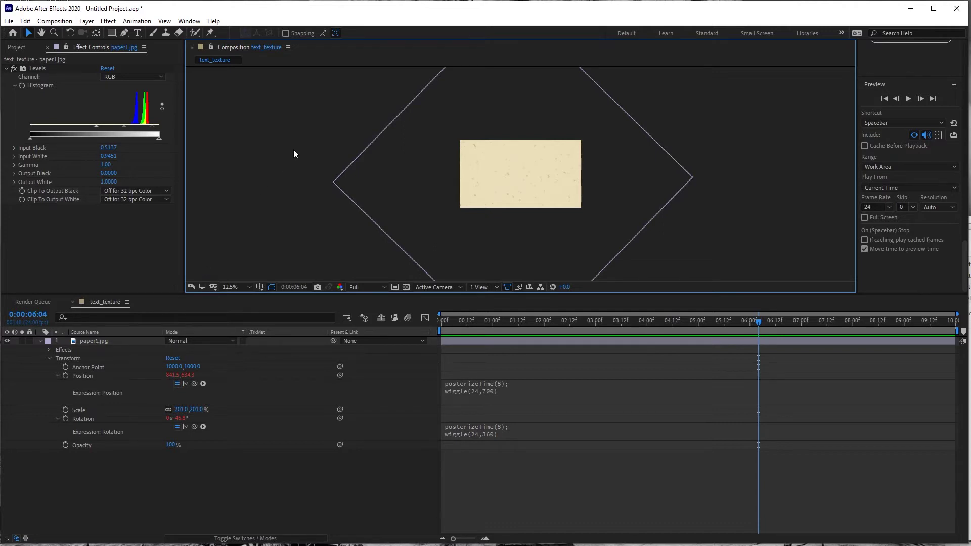
{"action": "key", "text": "period"}
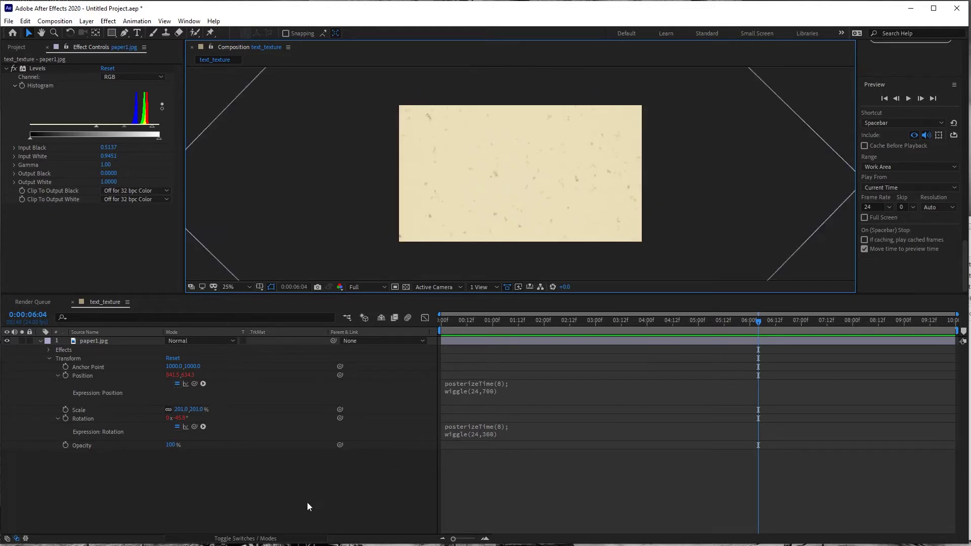
Step: Apply Extract to paper1.jpg and lower its White Point to 204
{"action": "left_click", "coordinate": [85, 341]}
{"action": "left_click", "coordinate": [108, 20]}
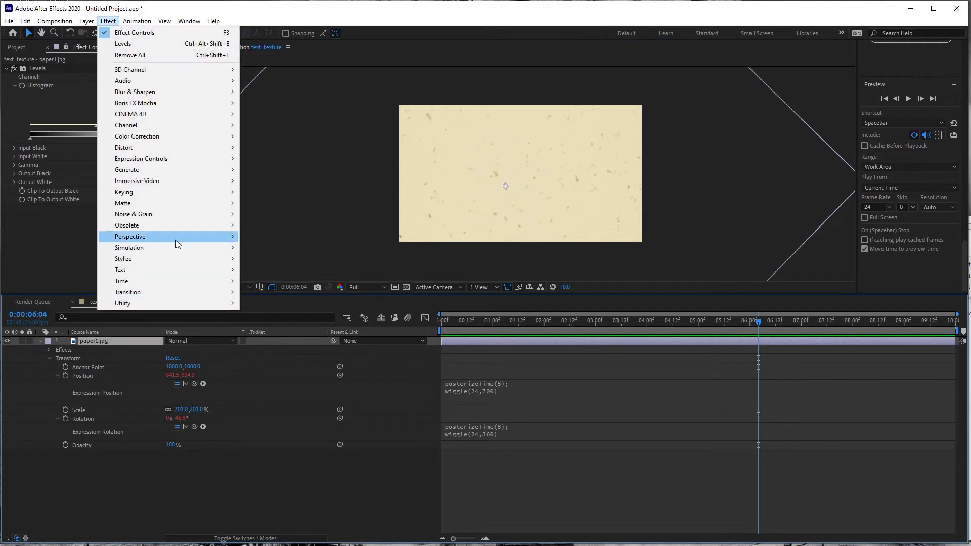
{"action": "mouse_move", "coordinate": [176, 238]}
{"action": "mouse_move", "coordinate": [178, 194]}
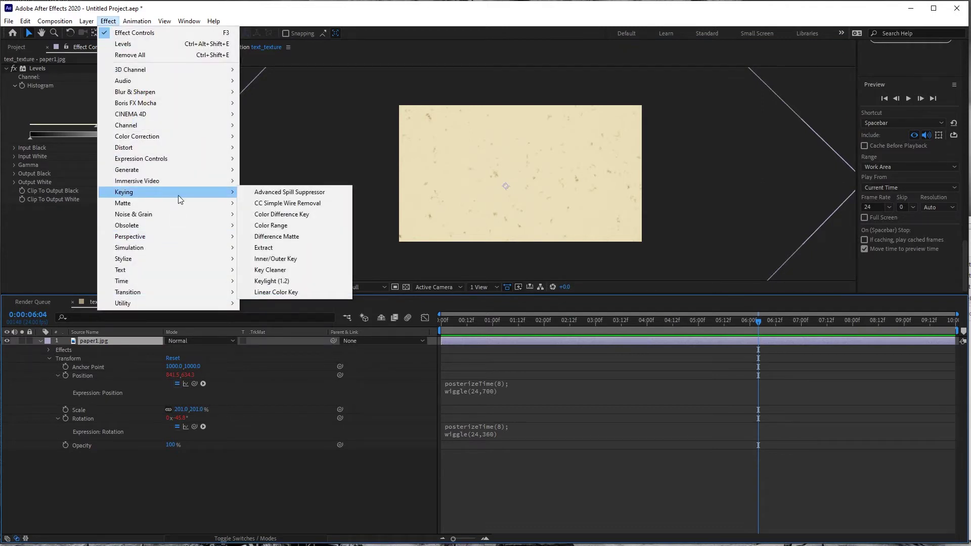
{"action": "left_click", "coordinate": [314, 245]}
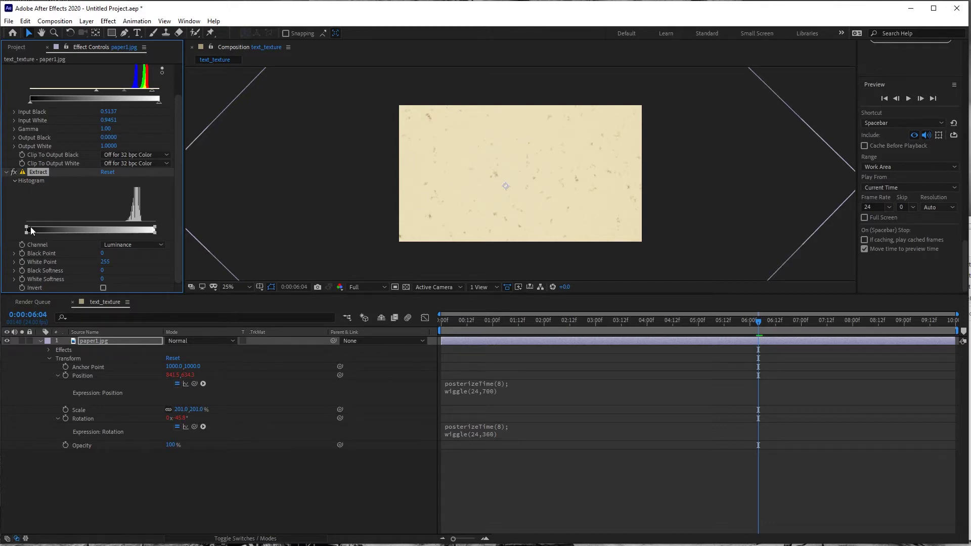
{"action": "left_click_drag", "start_coordinate": [145, 227], "coordinate": [129, 229]}
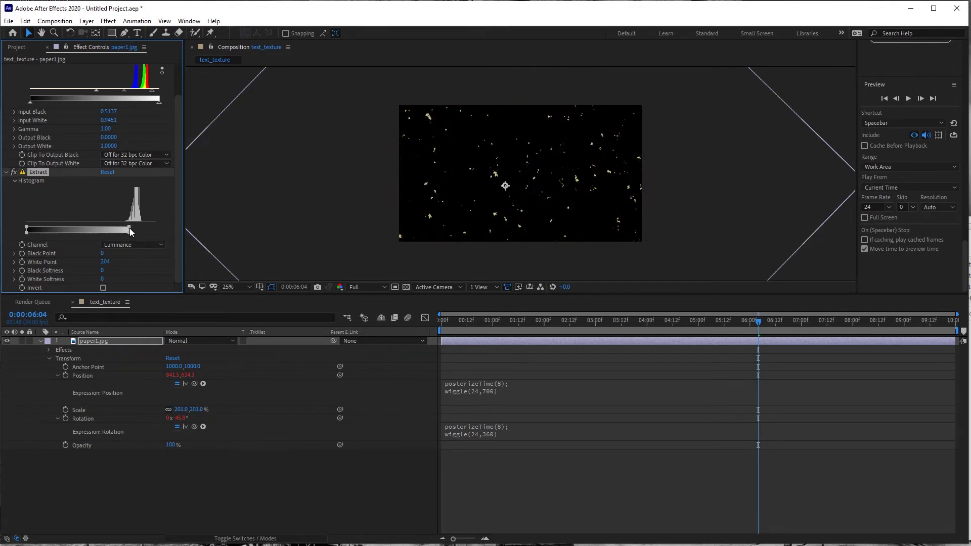
Step: Preview the isolated paper specks at 50% zoom
{"action": "scroll", "coordinate": [519, 179], "scroll_direction": "up", "scroll_amount": 4}
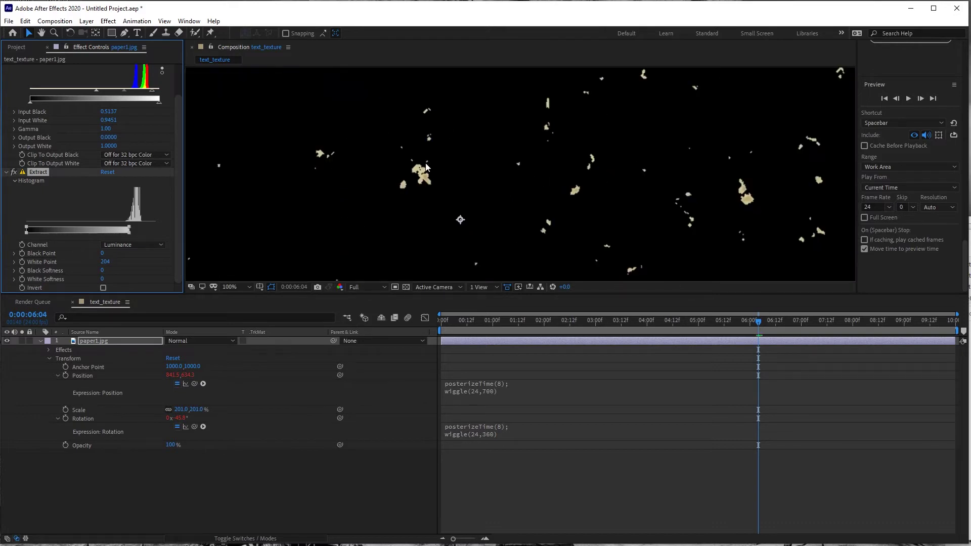
{"action": "key", "text": "comma"}
{"action": "key", "text": "comma"}
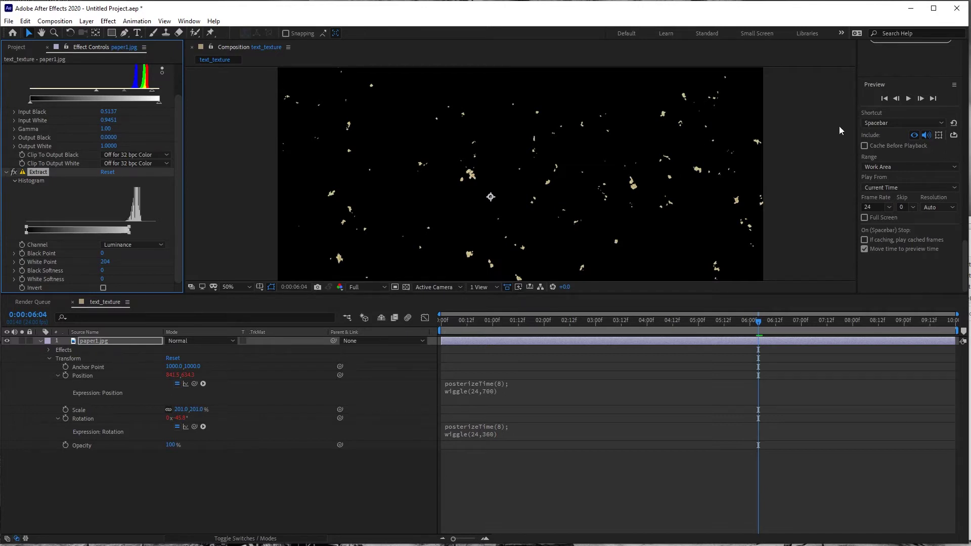
{"action": "left_click", "coordinate": [908, 99]}
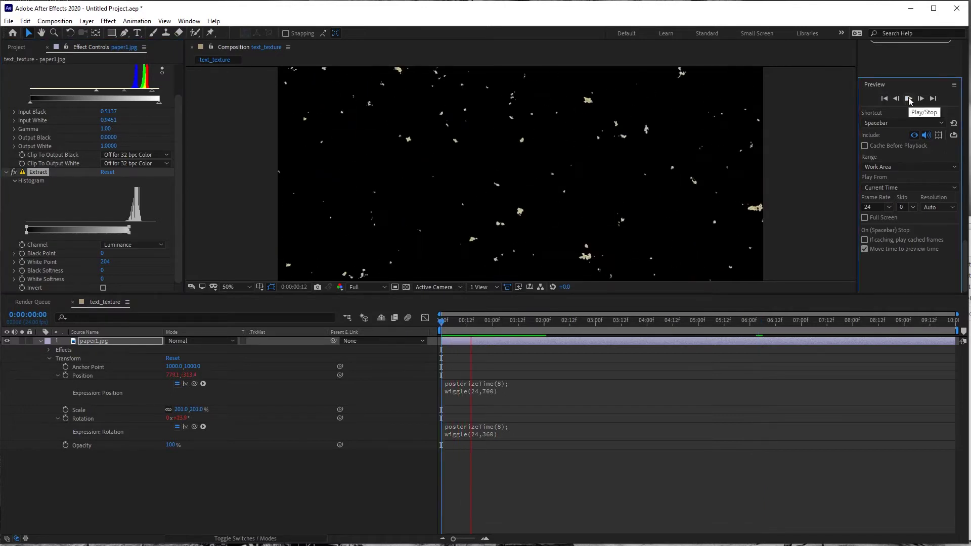
{"action": "scroll", "coordinate": [635, 156], "scroll_direction": "down", "scroll_amount": 2}
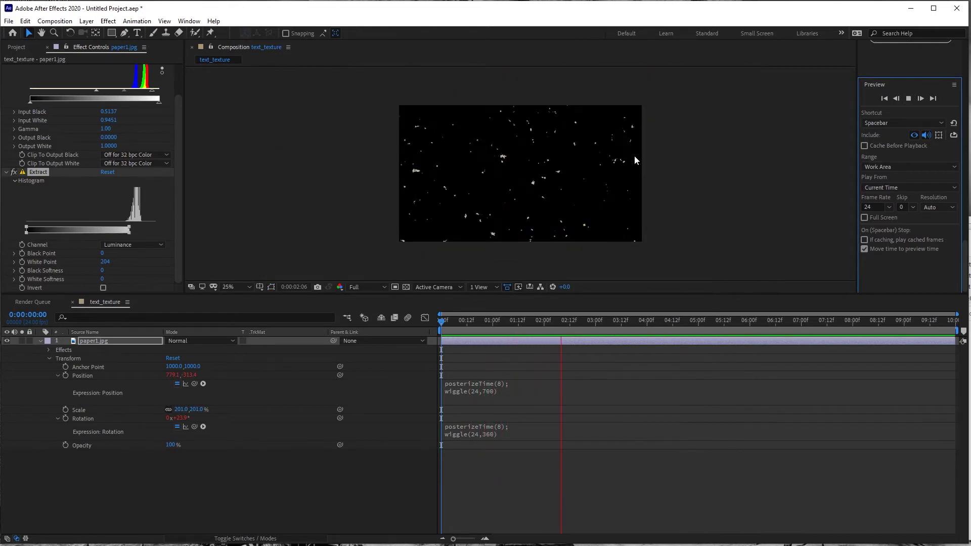
Step: Save the project as Stamp_Effect.aep
{"action": "left_click", "coordinate": [909, 99]}
{"action": "left_click", "coordinate": [12, 23]}
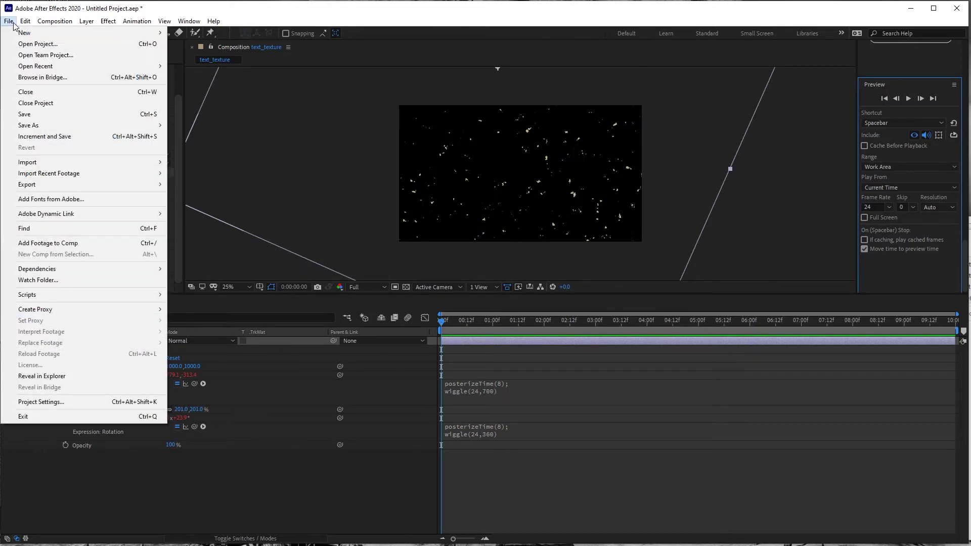
{"action": "mouse_move", "coordinate": [63, 125]}
{"action": "left_click", "coordinate": [197, 125]}
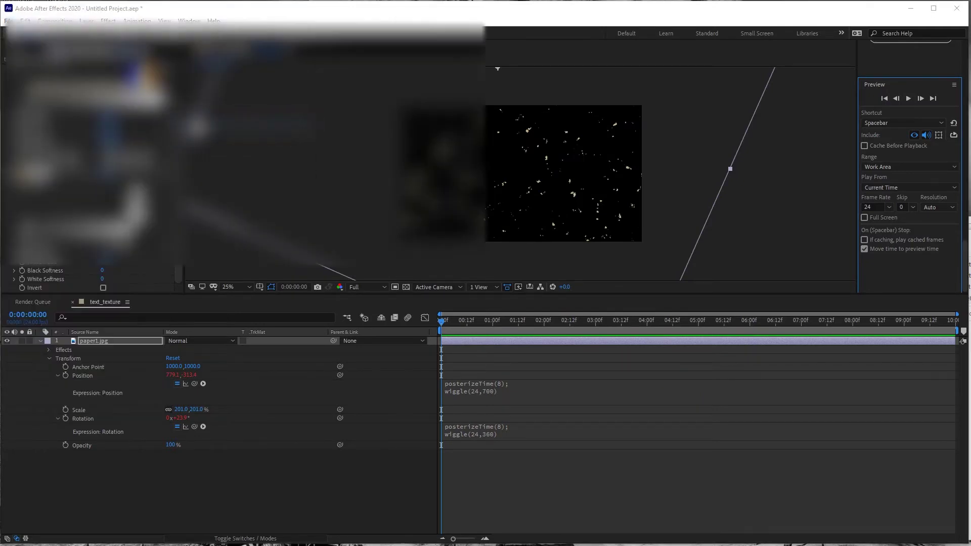
{"action": "left_click", "coordinate": [112, 277]}
{"action": "left_click_drag", "start_coordinate": [111, 277], "coordinate": [46, 281]}
{"action": "type", "text": "Stamp_Effect"}
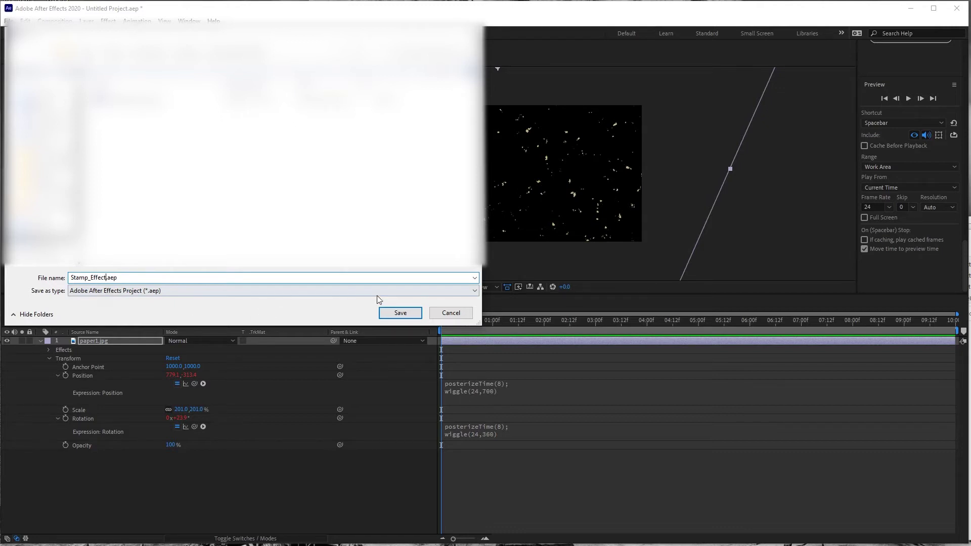
{"action": "left_click", "coordinate": [390, 313]}
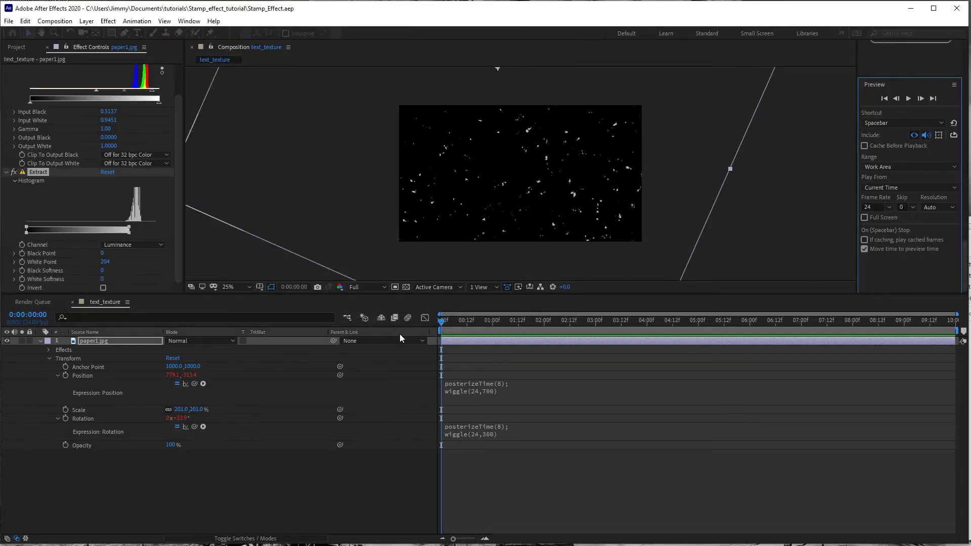
Step: Add a 'TEXTURE' text layer to the composition
{"action": "left_click", "coordinate": [16, 46]}
{"action": "left_click", "coordinate": [137, 33]}
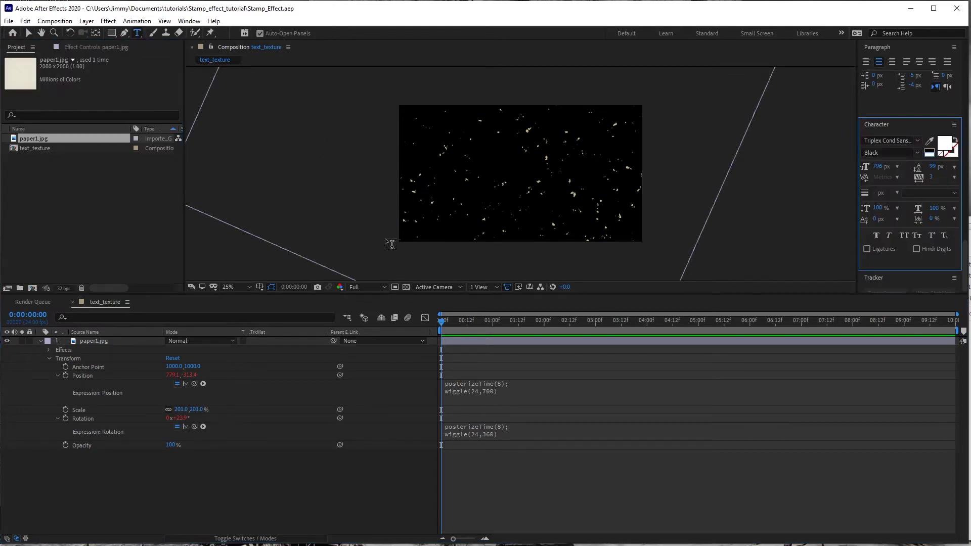
{"action": "left_click", "coordinate": [516, 185]}
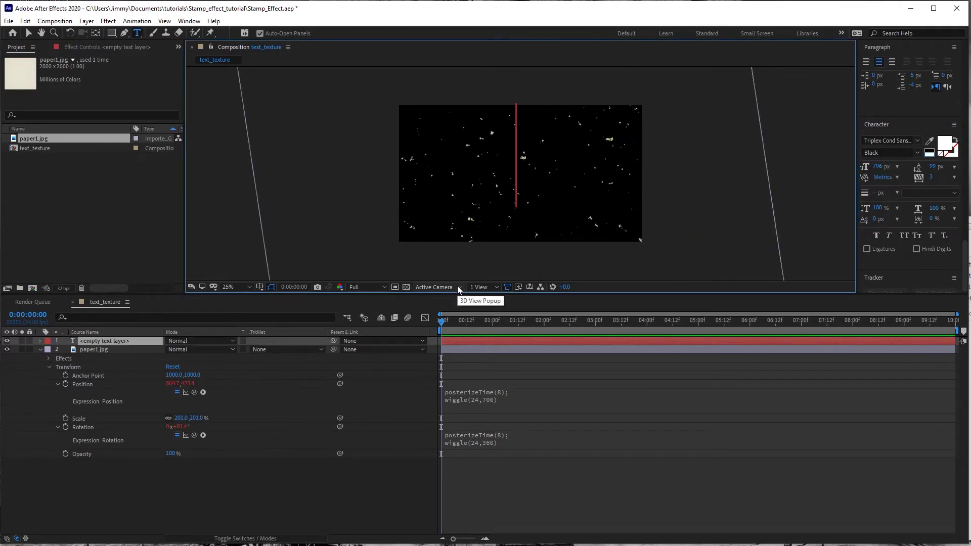
{"action": "type", "text": "TE"}
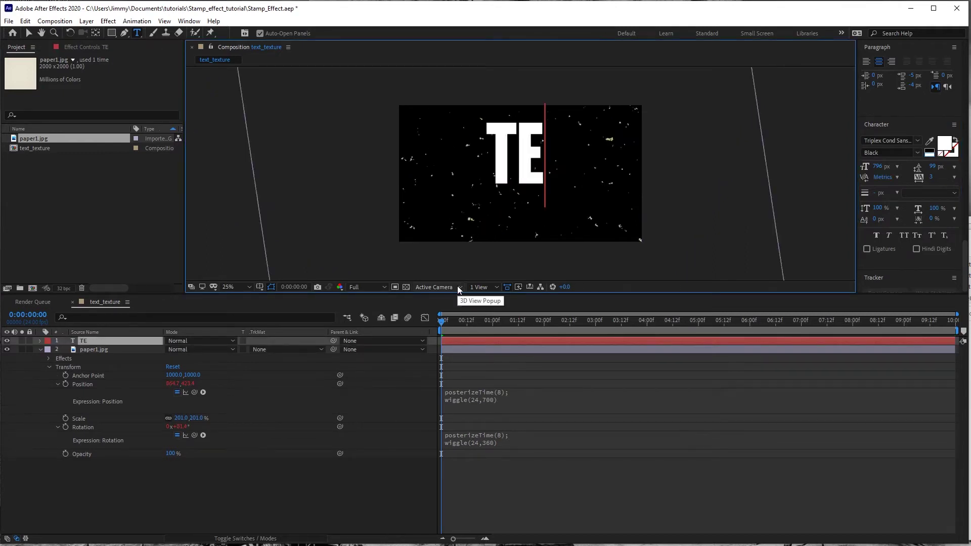
{"action": "type", "text": "XTURE"}
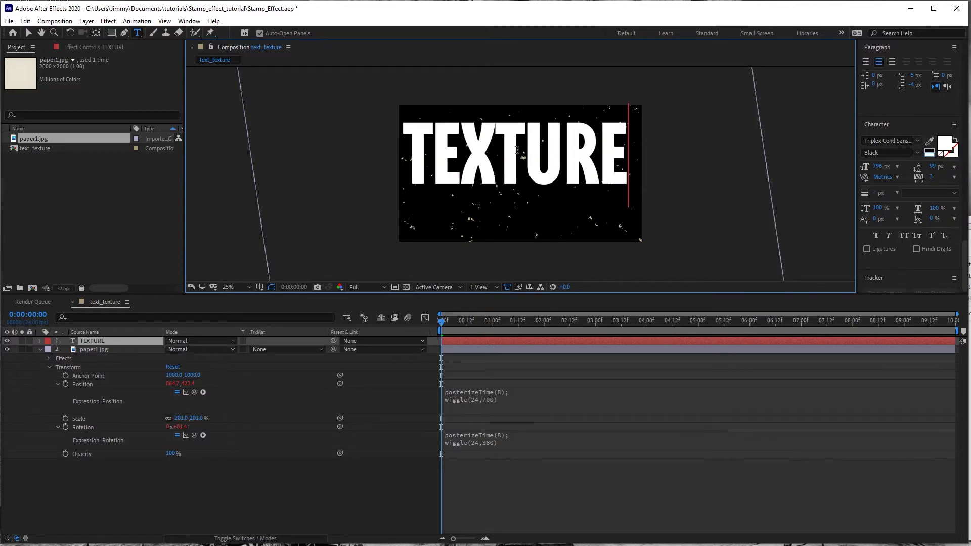
{"action": "left_click", "coordinate": [30, 32]}
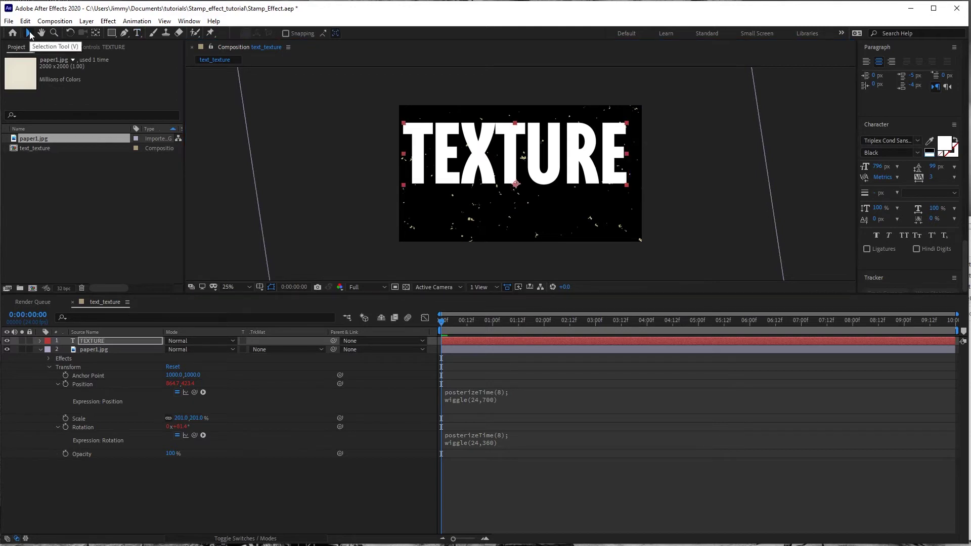
Step: Nudge the TEXTURE text slightly right and down over the specks
{"action": "left_click", "coordinate": [515, 160]}
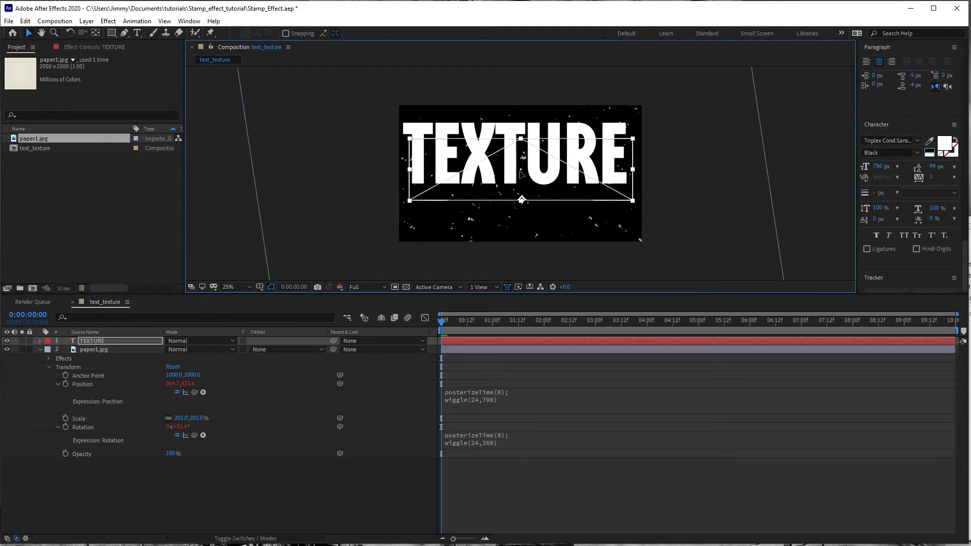
{"action": "key", "text": "Caps_Lock"}
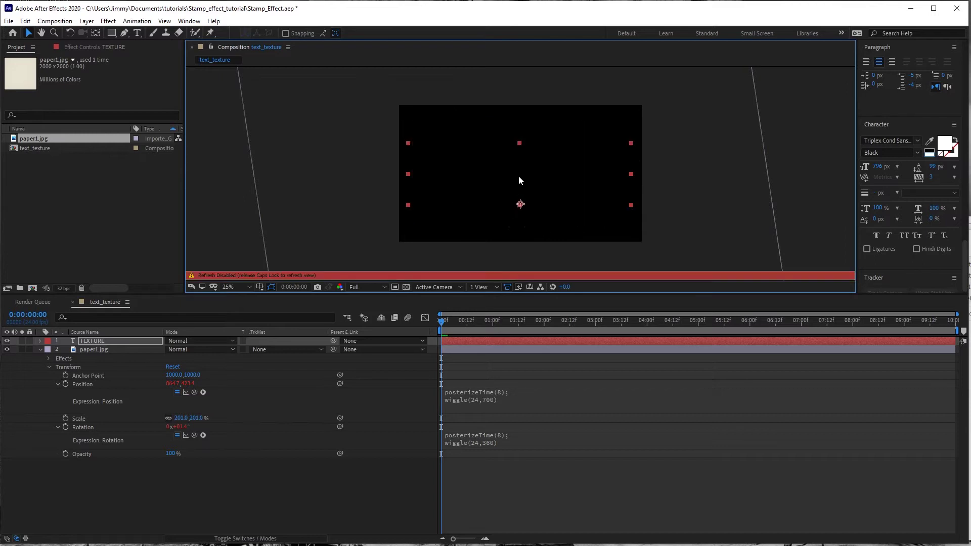
{"action": "key", "text": "Caps_Lock"}
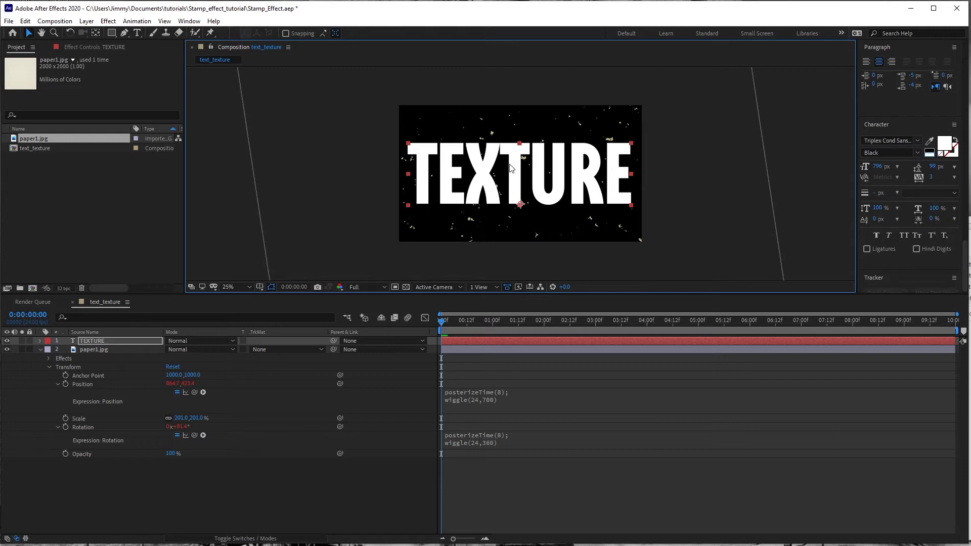
{"action": "left_click_drag", "start_coordinate": [517, 165], "coordinate": [518, 165]}
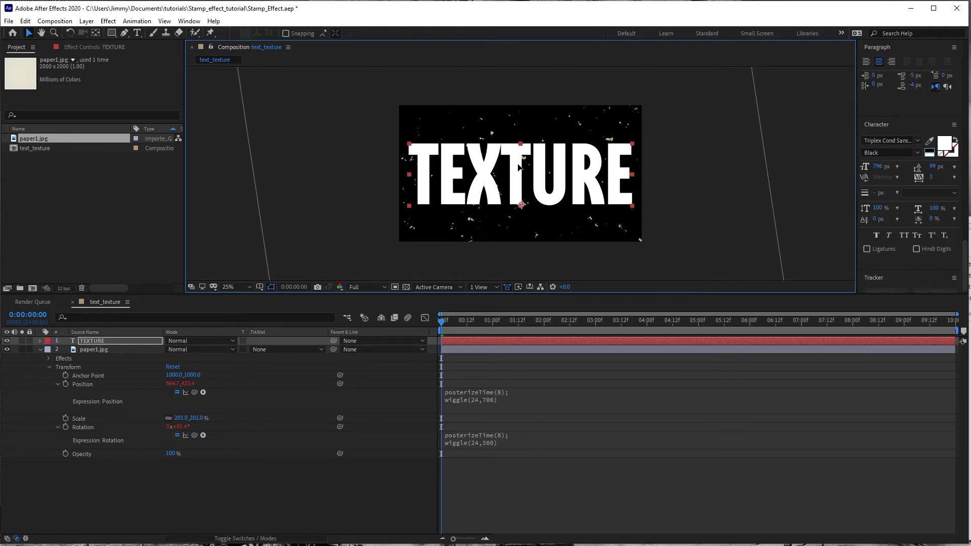
Step: Set the TEXTURE text fill to black and show the transparency grid behind the composition
{"action": "left_click", "coordinate": [930, 150]}
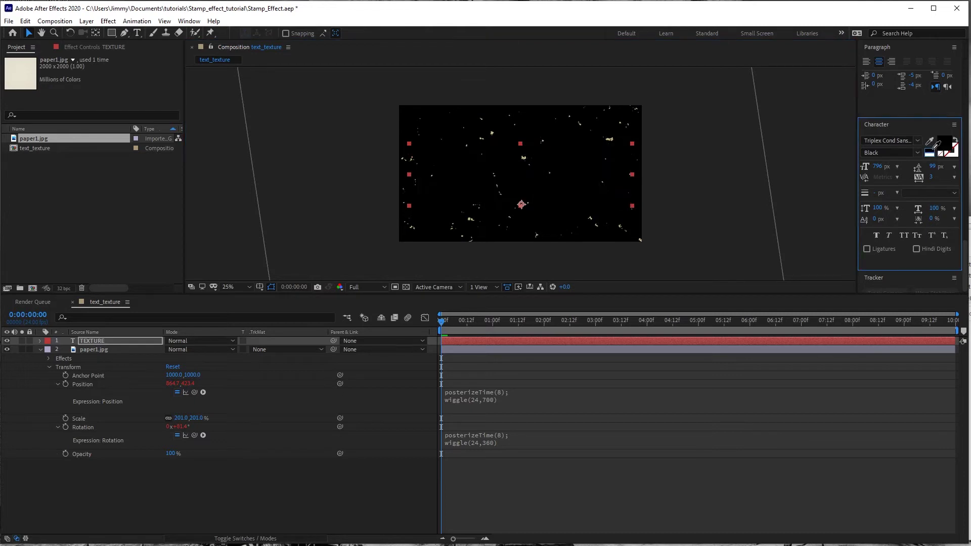
{"action": "left_click", "coordinate": [406, 287]}
{"action": "left_click", "coordinate": [406, 286]}
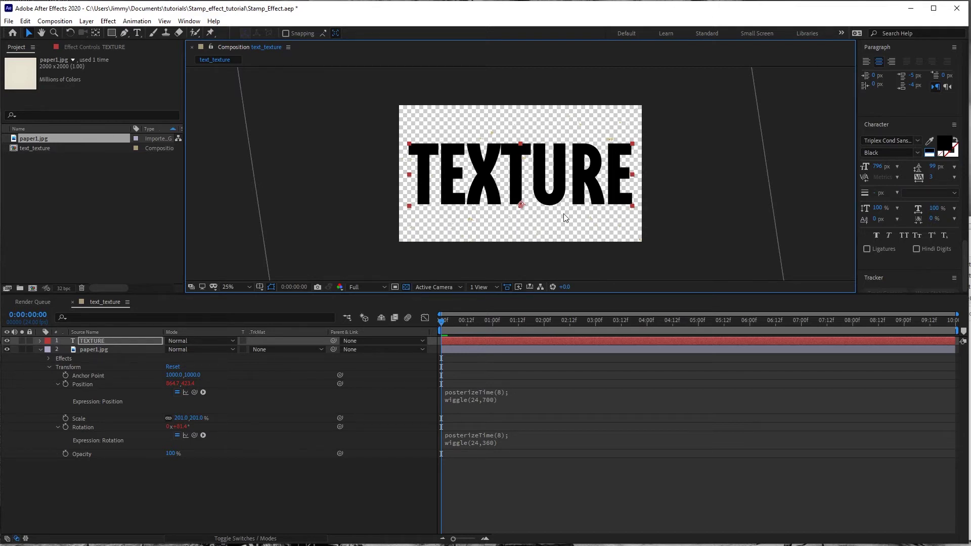
{"action": "key", "text": "period"}
{"action": "key", "text": "comma"}
Step: Move the paper1.jpg layer above TEXTURE in the timeline and preview the result
{"action": "left_click_drag", "start_coordinate": [74, 345], "coordinate": [90, 338]}
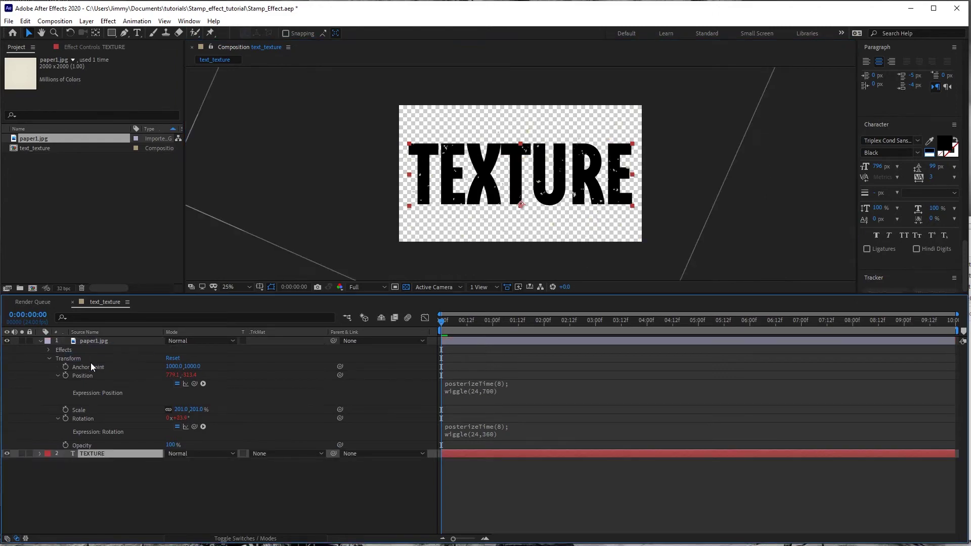
{"action": "left_click", "coordinate": [176, 471]}
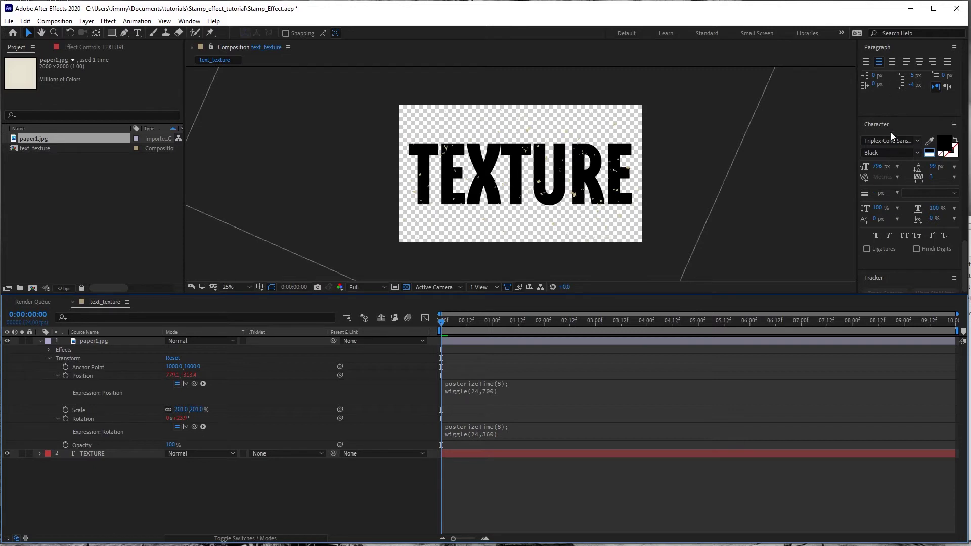
{"action": "left_click_drag", "start_coordinate": [965, 256], "coordinate": [967, 276]}
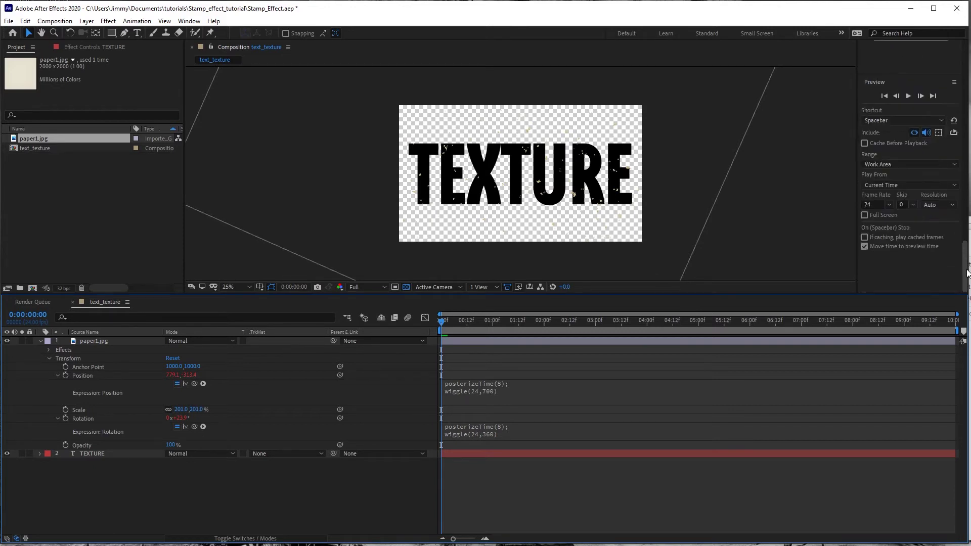
{"action": "scroll", "coordinate": [967, 275], "scroll_direction": "up", "scroll_amount": 5}
{"action": "scroll", "coordinate": [967, 275], "scroll_direction": "down", "scroll_amount": 5}
{"action": "left_click", "coordinate": [894, 96]}
{"action": "left_click", "coordinate": [908, 96]}
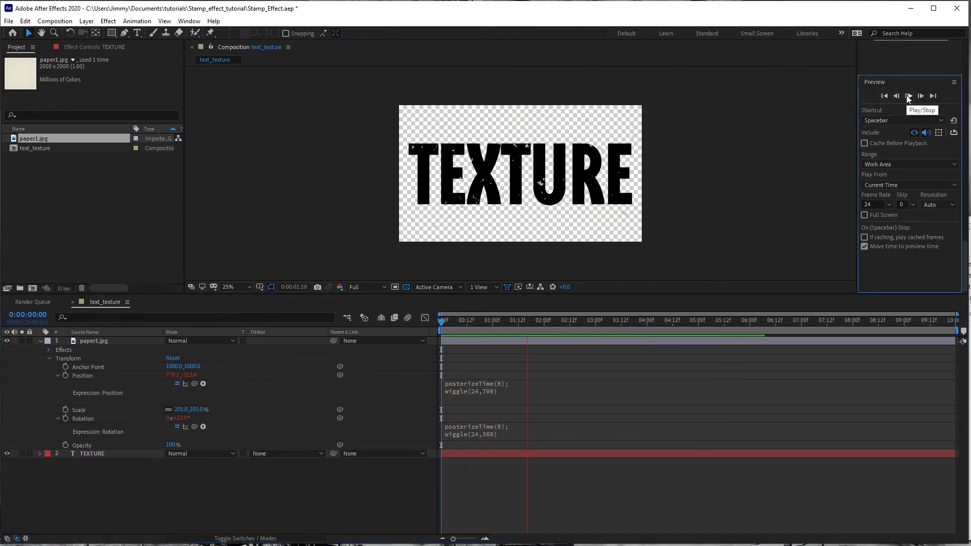
{"action": "key", "text": "space"}
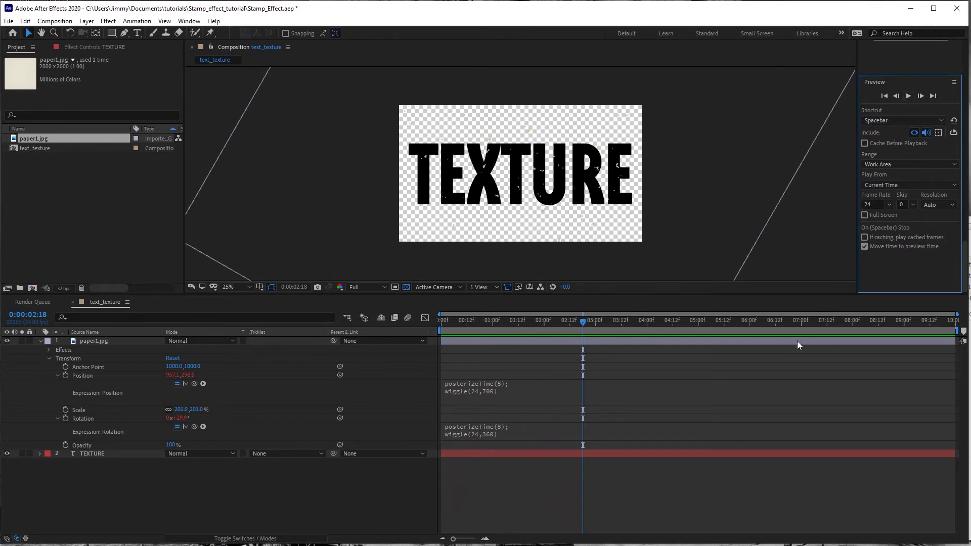
Step: Set TEXTURE's Track Matte to Alpha Inverted Matte using paper1.jpg
{"action": "left_click", "coordinate": [119, 454]}
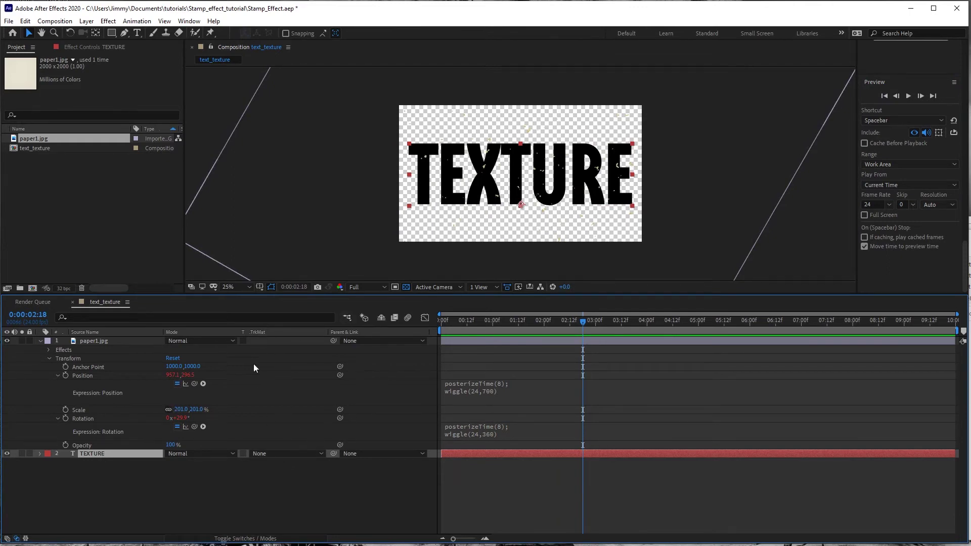
{"action": "left_click", "coordinate": [239, 540]}
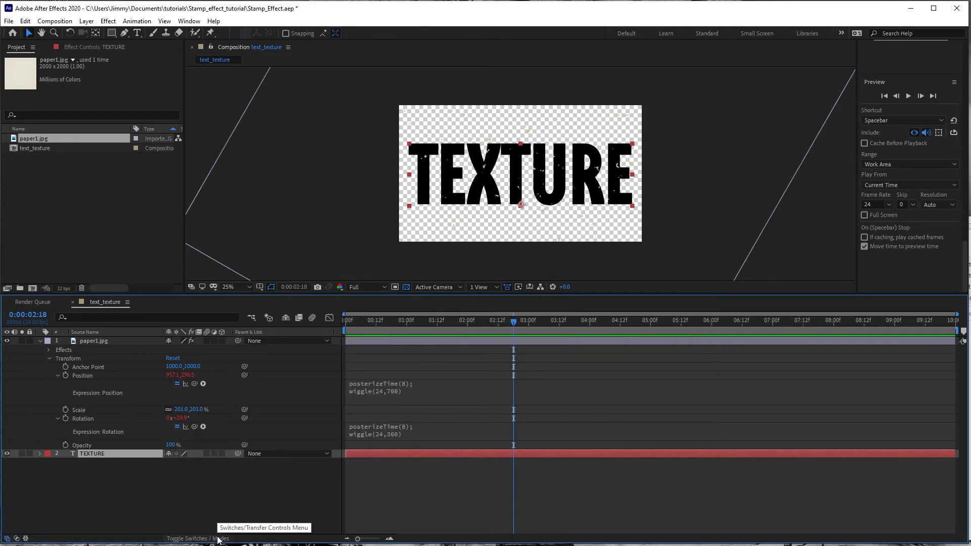
{"action": "left_click", "coordinate": [218, 540]}
{"action": "left_click", "coordinate": [226, 539]}
{"action": "left_click", "coordinate": [227, 539]}
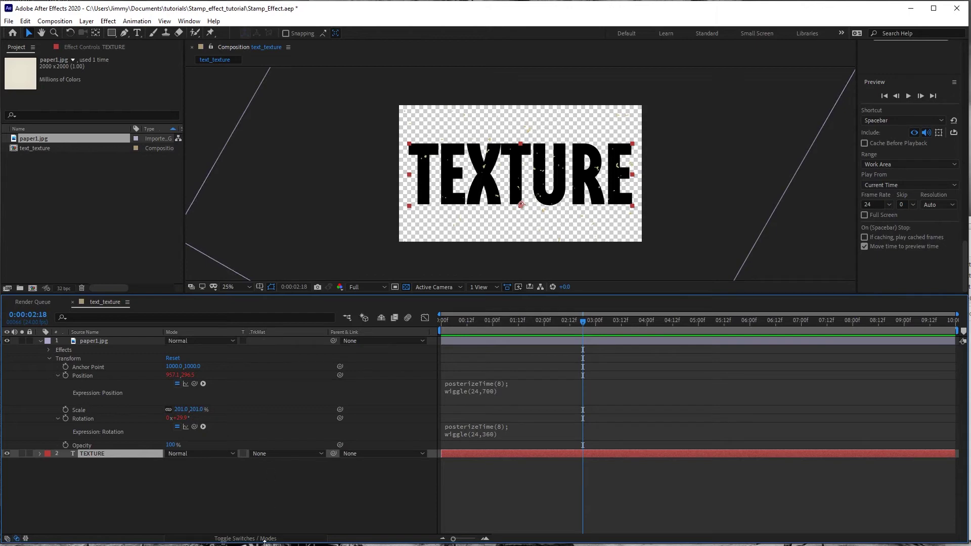
{"action": "left_click", "coordinate": [234, 537]}
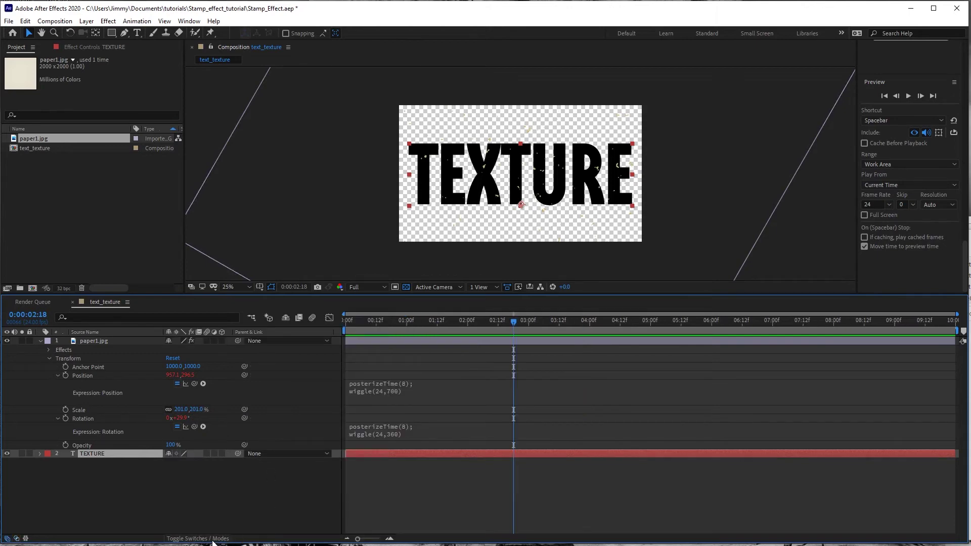
{"action": "left_click", "coordinate": [214, 539]}
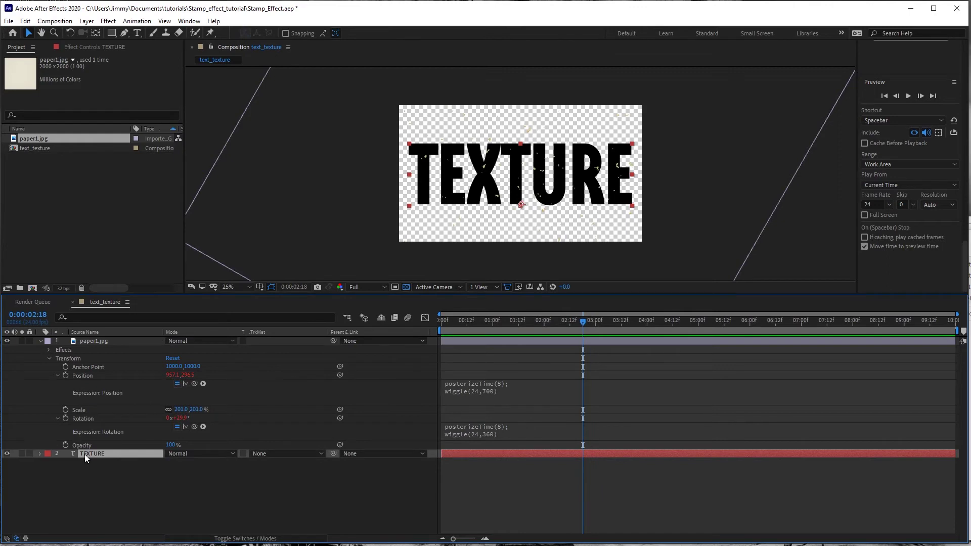
{"action": "left_click", "coordinate": [262, 453]}
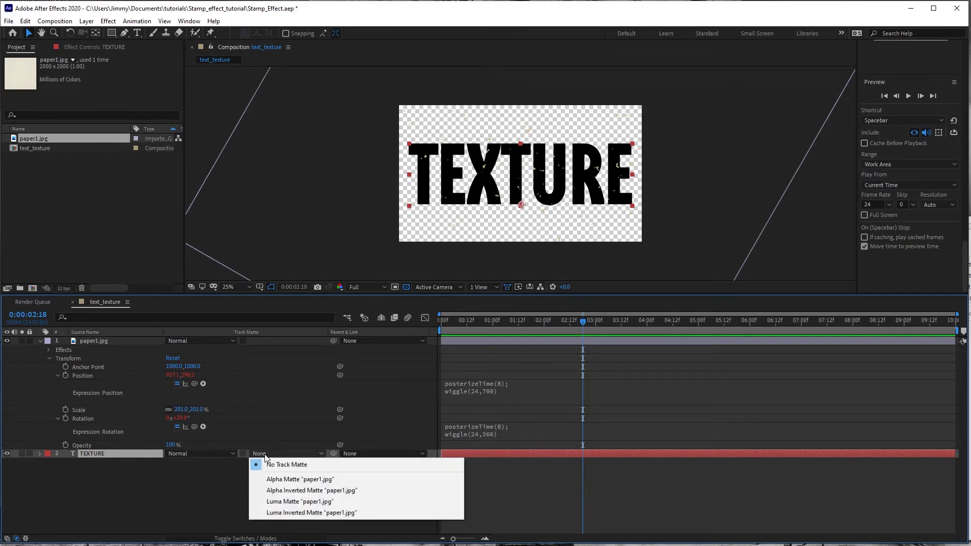
{"action": "left_click", "coordinate": [287, 492]}
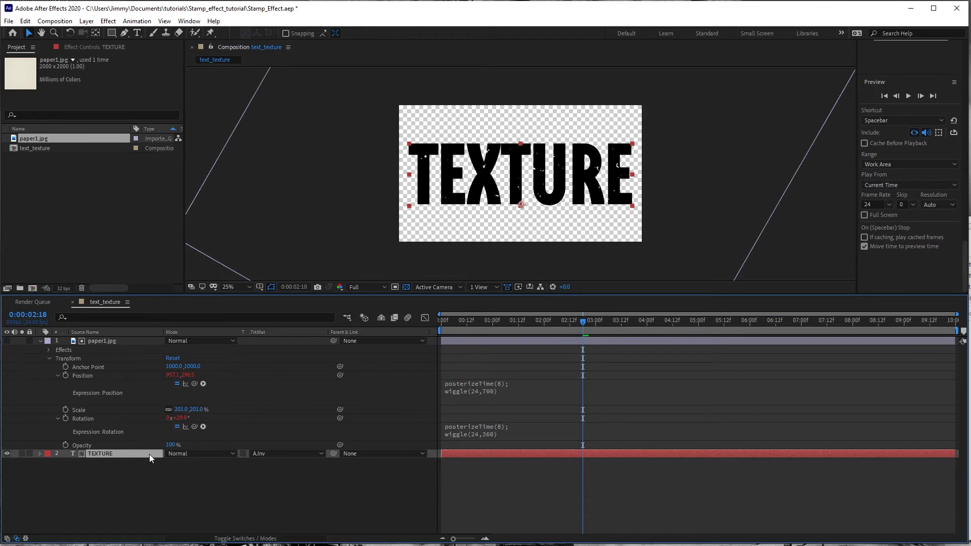
Step: Zoom in to check the speck holes, then scrub back and preview the animation
{"action": "key", "text": "period"}
{"action": "key", "text": "period"}
{"action": "key", "text": "period"}
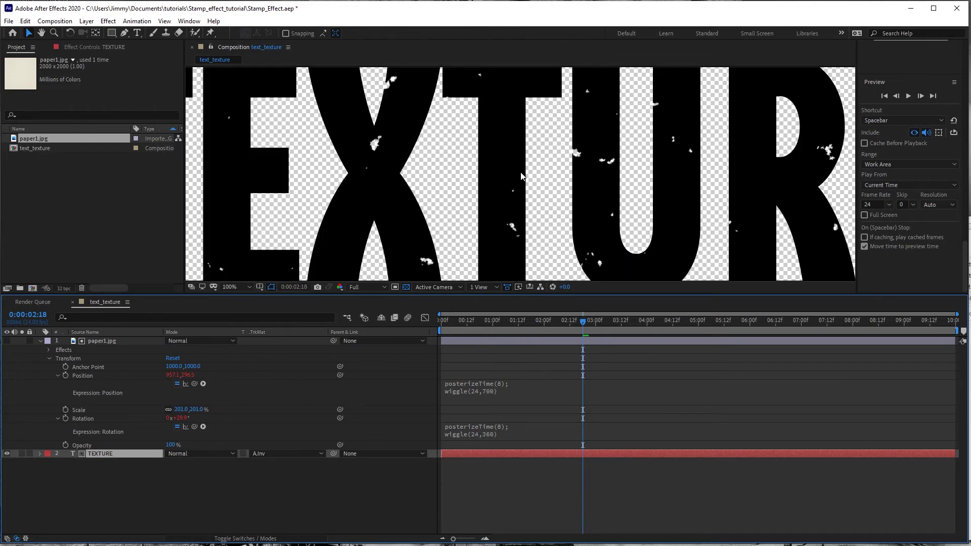
{"action": "key", "text": "comma"}
{"action": "key", "text": "period"}
{"action": "key", "text": "period"}
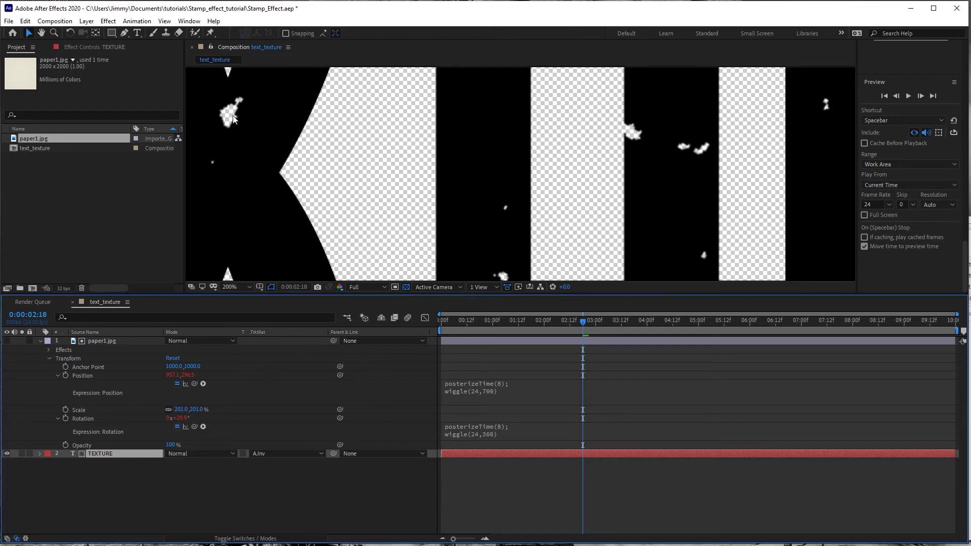
{"action": "key", "text": "comma"}
{"action": "key", "text": "comma"}
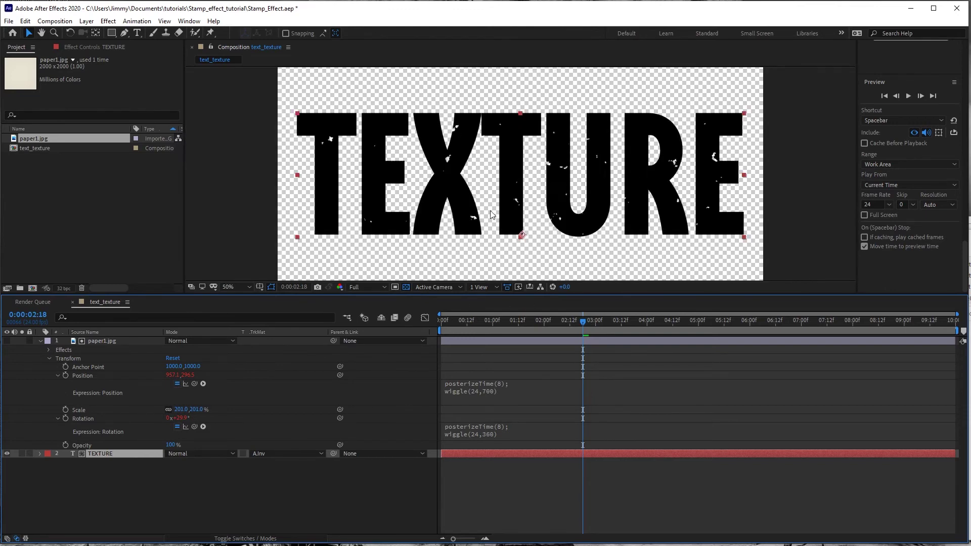
{"action": "left_click_drag", "start_coordinate": [584, 322], "coordinate": [411, 334]}
{"action": "left_click", "coordinate": [909, 96]}
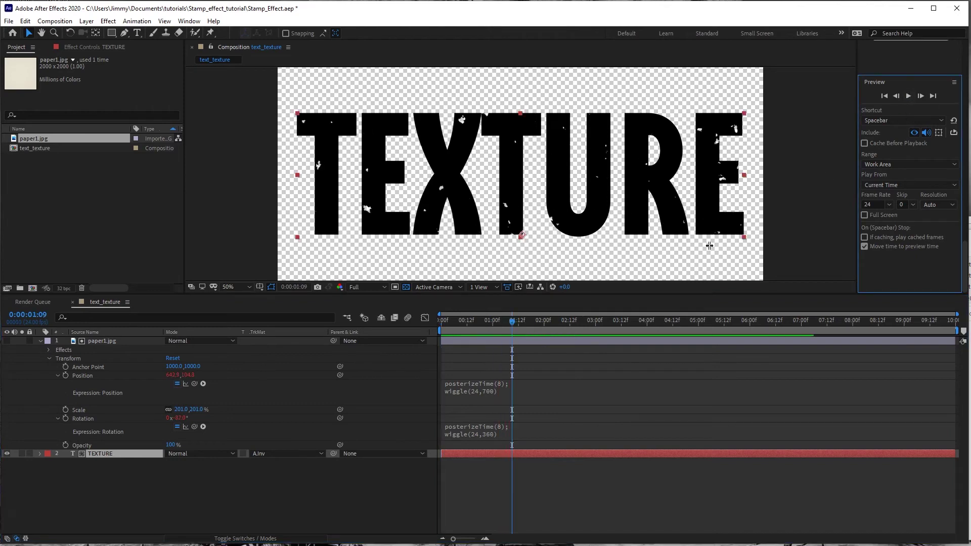
{"action": "left_click", "coordinate": [121, 453]}
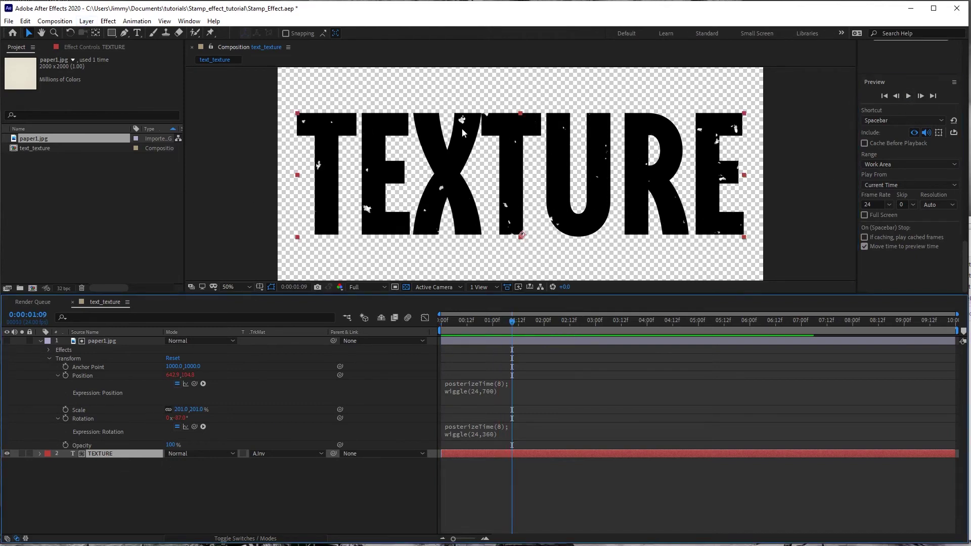
Step: Apply Turbulent Displace to TEXTURE, lower its Amount, raise Complexity to 4.2, and zoom to 100%
{"action": "left_click", "coordinate": [112, 22]}
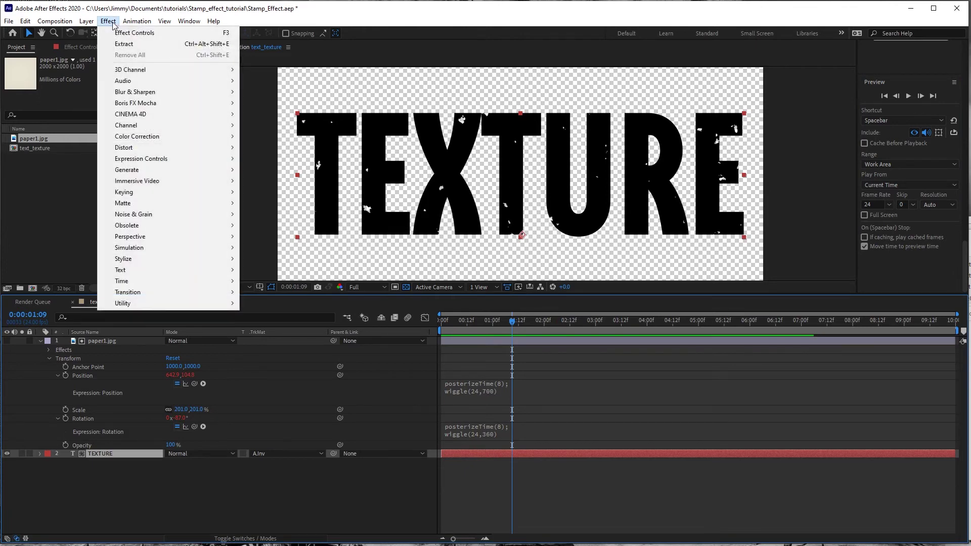
{"action": "mouse_move", "coordinate": [121, 148]}
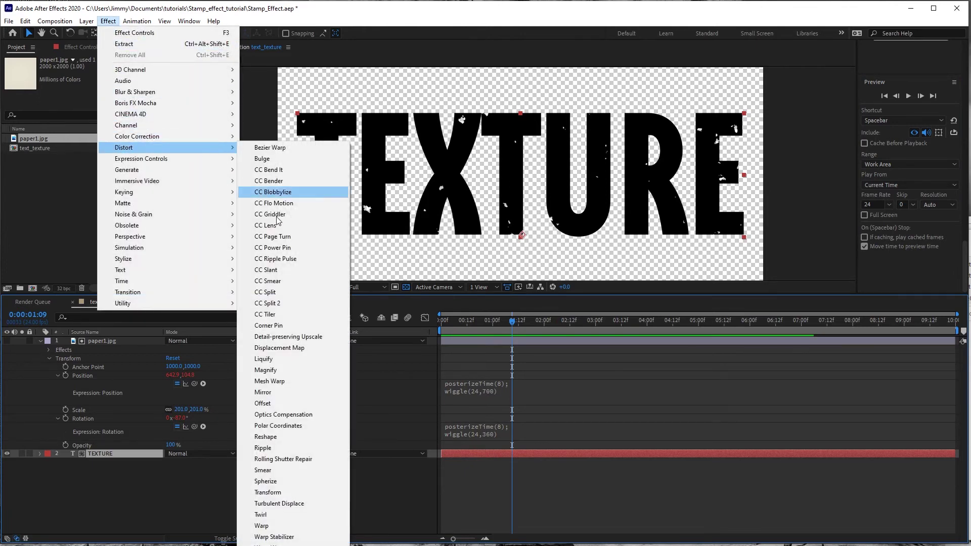
{"action": "left_click", "coordinate": [290, 503]}
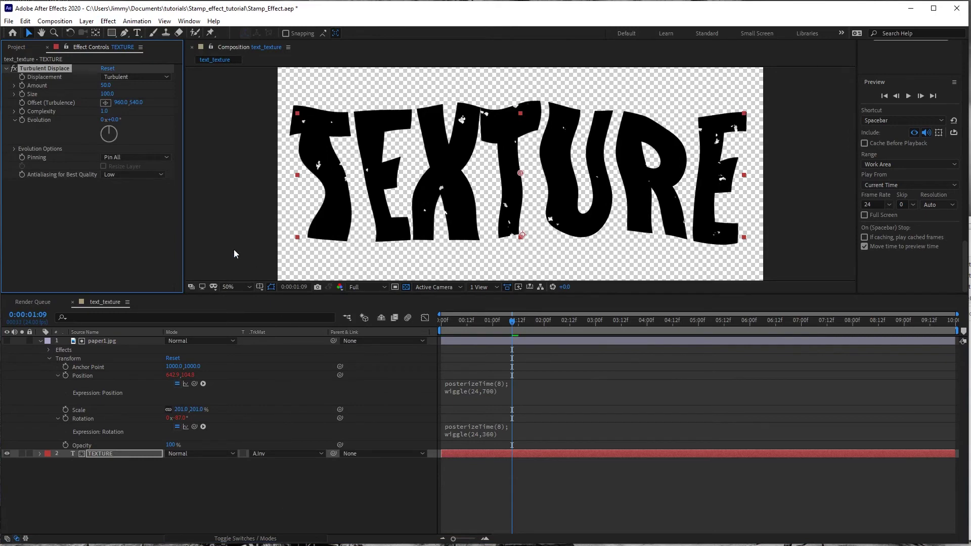
{"action": "left_click", "coordinate": [106, 85]}
{"action": "left_click_drag", "start_coordinate": [105, 86], "coordinate": [67, 96]}
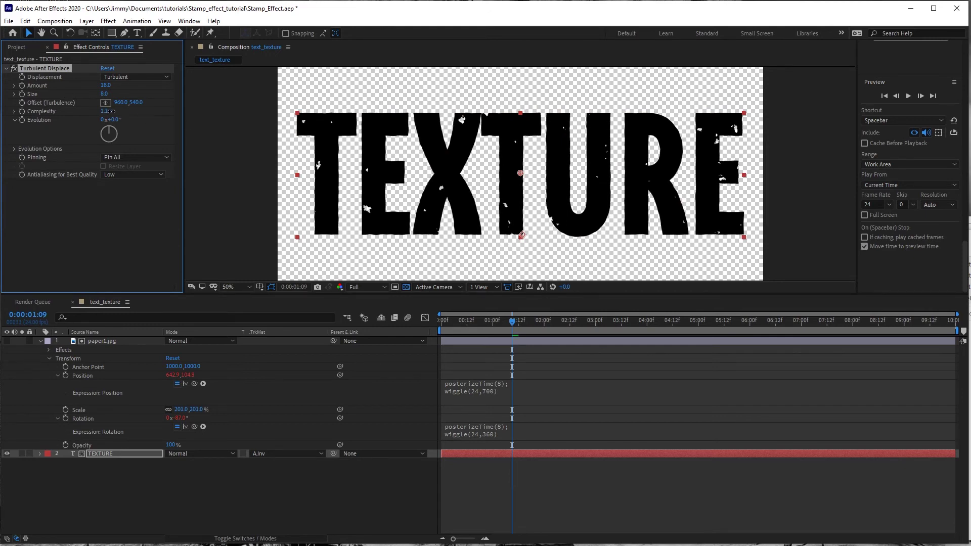
{"action": "left_click_drag", "start_coordinate": [111, 111], "coordinate": [268, 112]}
{"action": "key", "text": "slash"}
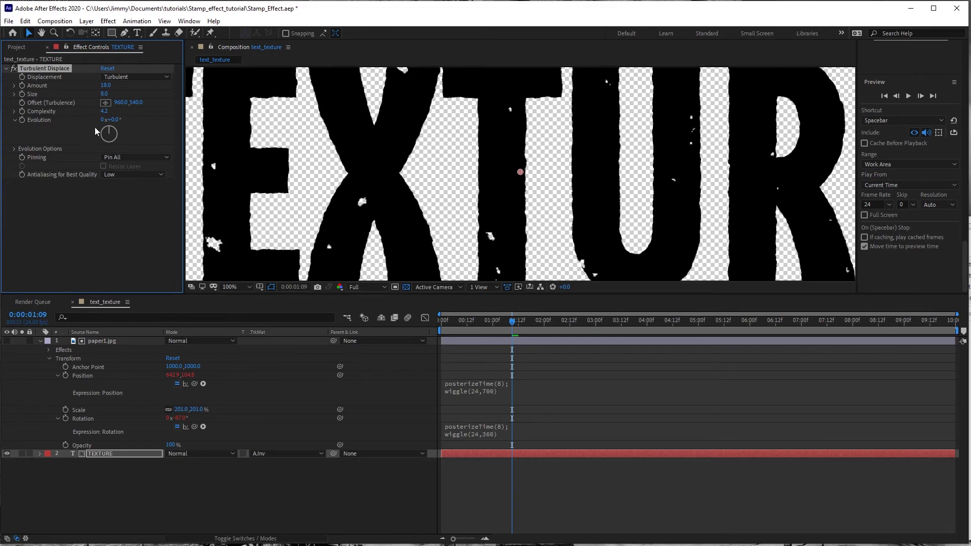
Step: Add a time*800 expression to the Turbulent Displace Evolution and scrub to check the jitter
{"action": "left_click", "coordinate": [23, 120], "text": "alt"}
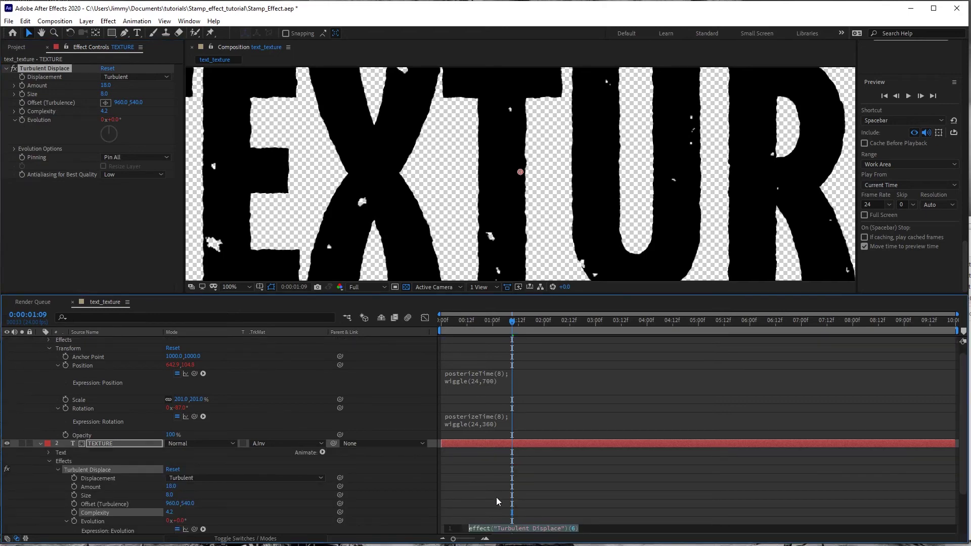
{"action": "type", "text": "time"}
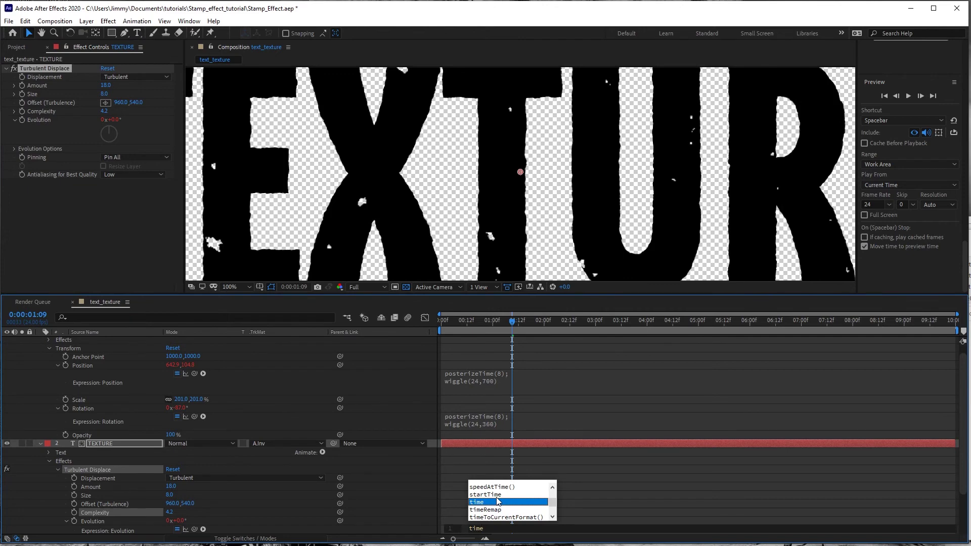
{"action": "left_click", "coordinate": [497, 502]}
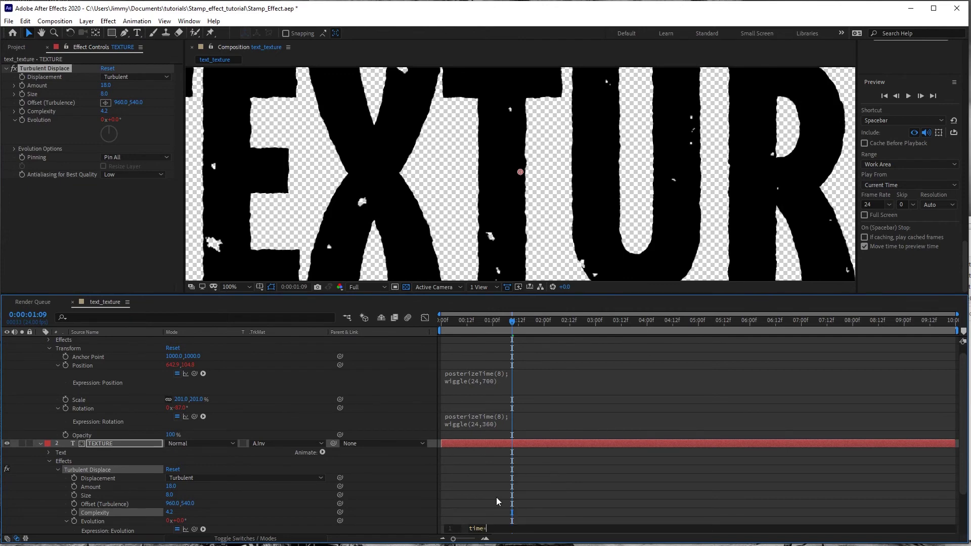
{"action": "type", "text": "*800"}
{"action": "left_click", "coordinate": [480, 505]}
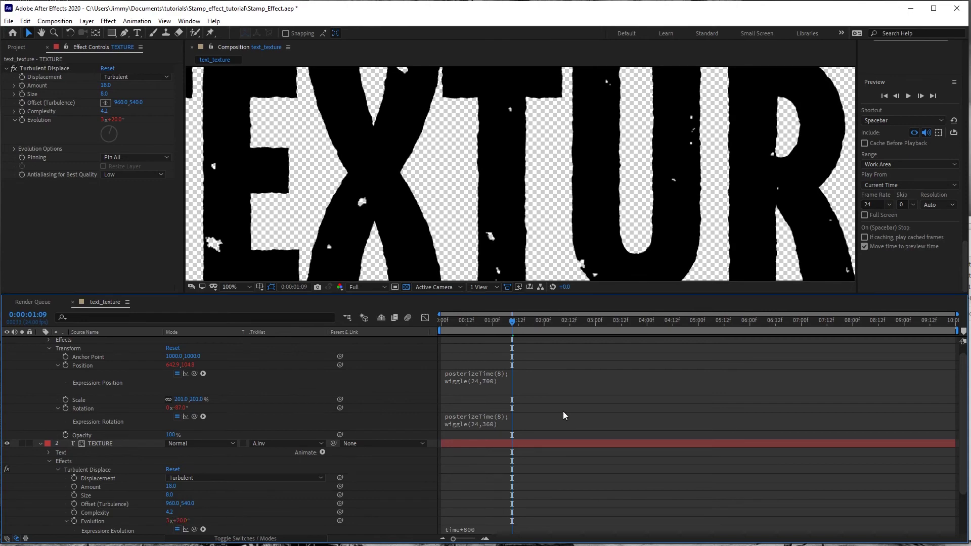
{"action": "left_click_drag", "start_coordinate": [513, 324], "coordinate": [452, 334]}
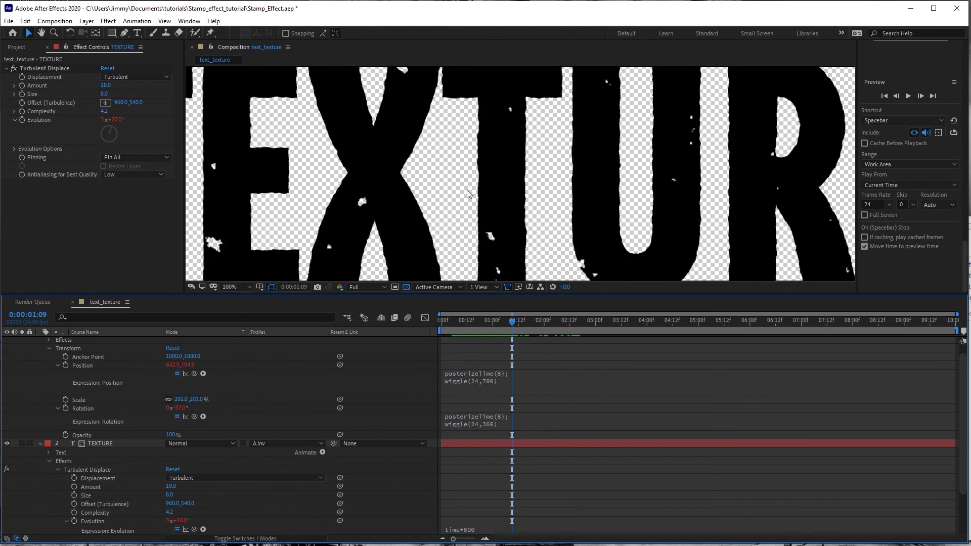
{"action": "scroll", "coordinate": [467, 191], "scroll_direction": "down", "scroll_amount": 2}
{"action": "scroll", "coordinate": [456, 182], "scroll_direction": "up", "scroll_amount": 2}
Step: Prefix the Evolution expression with posterizeTime(8); on its own line and commit it
{"action": "left_click", "coordinate": [470, 530]}
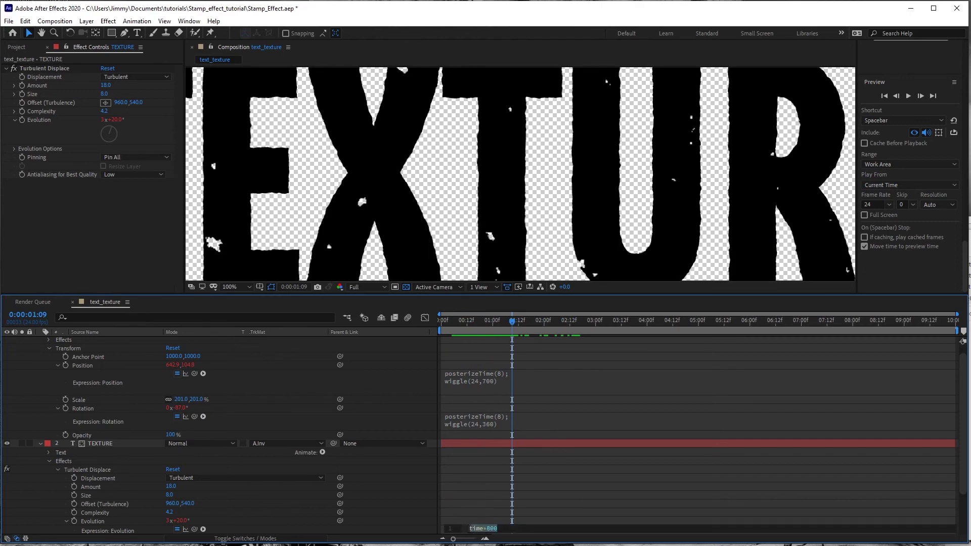
{"action": "double_click", "coordinate": [486, 529]}
{"action": "type", "text": "po"}
{"action": "type", "text": "sterize"}
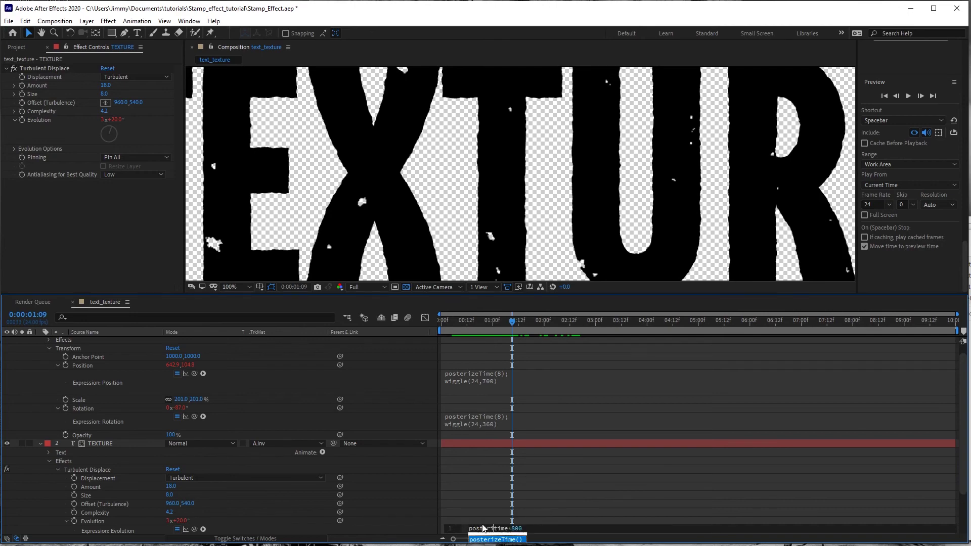
{"action": "type", "text": "Time"}
{"action": "key", "text": "Return"}
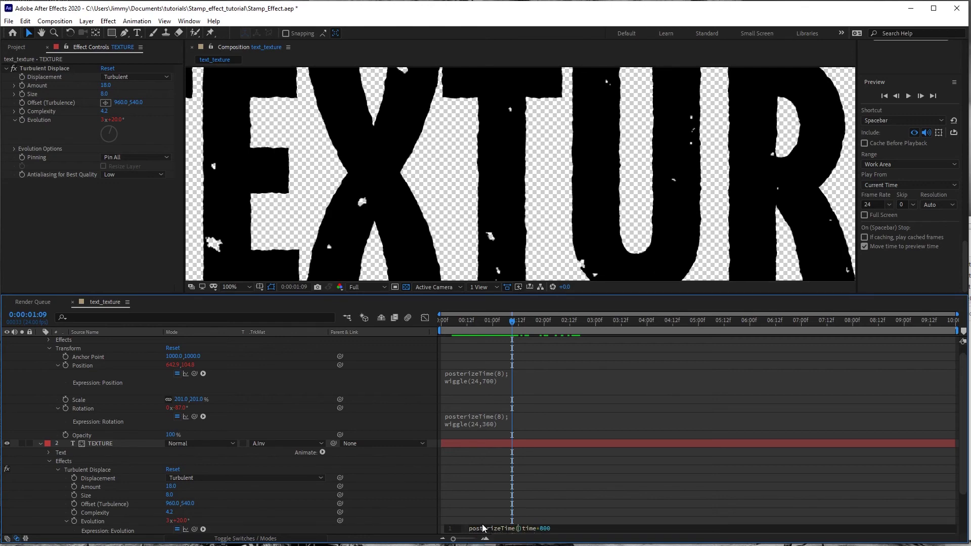
{"action": "type", "text": "8"}
{"action": "left_click", "coordinate": [524, 529]}
{"action": "key", "text": "Return"}
{"action": "left_click", "coordinate": [556, 508]}
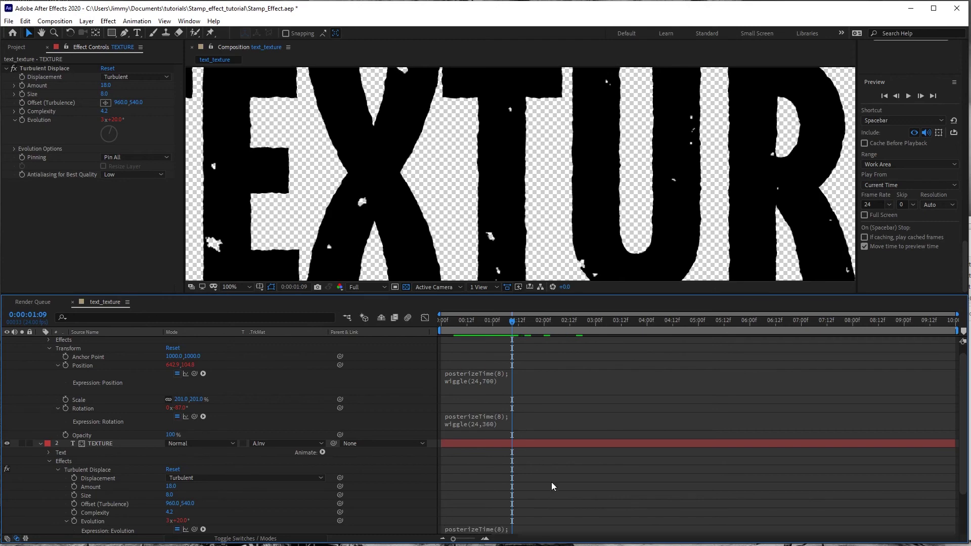
Step: Play and stop a preview of the jittering TEXTURE animation
{"action": "left_click", "coordinate": [884, 95]}
{"action": "key", "text": "space"}
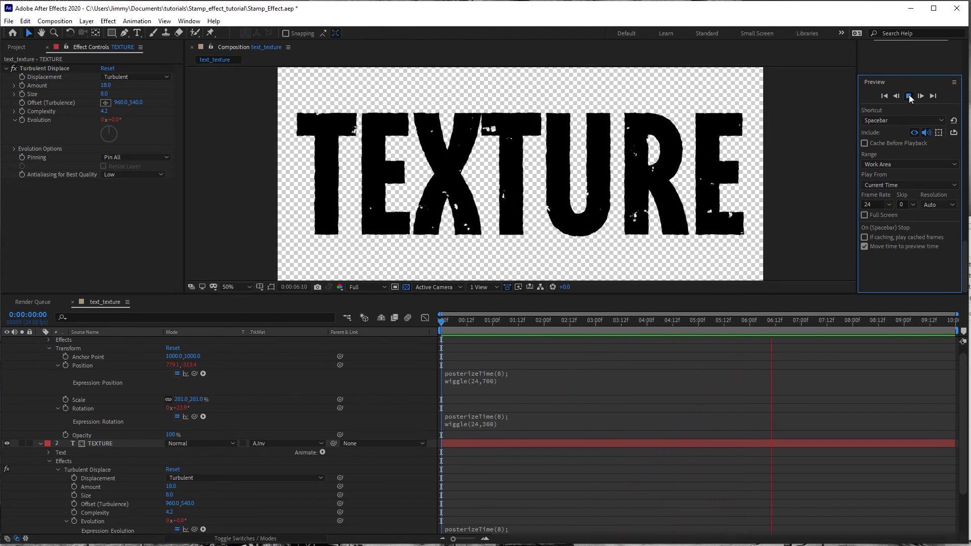
{"action": "left_click", "coordinate": [909, 95]}
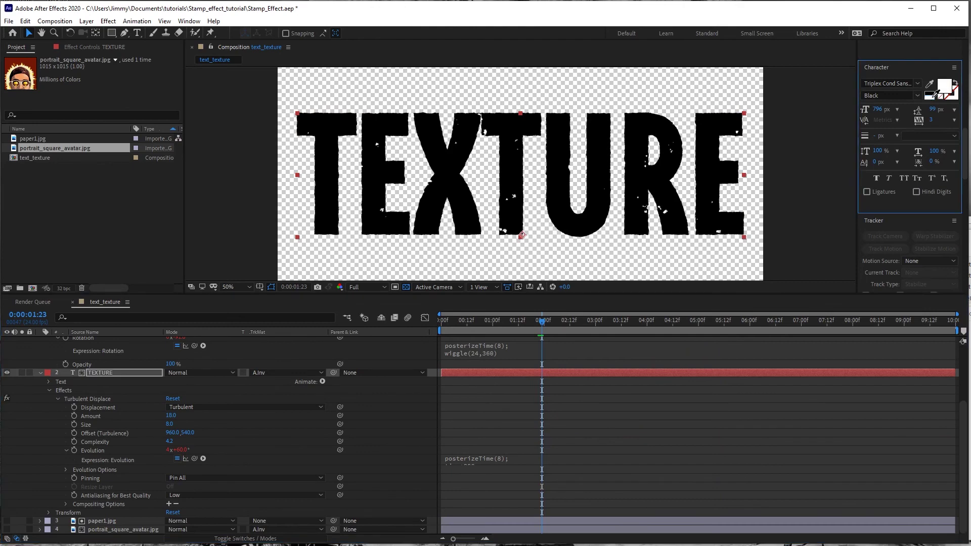
Step: Turn off the transparency grid and replay the preview with the white text on black
{"action": "left_click", "coordinate": [408, 288]}
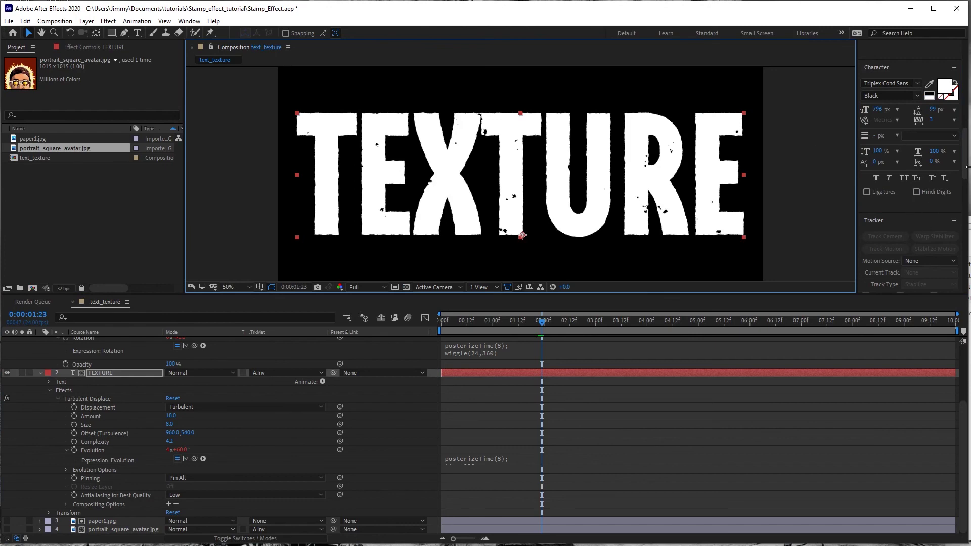
{"action": "scroll", "coordinate": [911, 167], "scroll_direction": "down", "scroll_amount": 6}
{"action": "scroll", "coordinate": [905, 173], "scroll_direction": "down", "scroll_amount": 5}
{"action": "left_click", "coordinate": [882, 160]}
{"action": "left_click", "coordinate": [909, 160]}
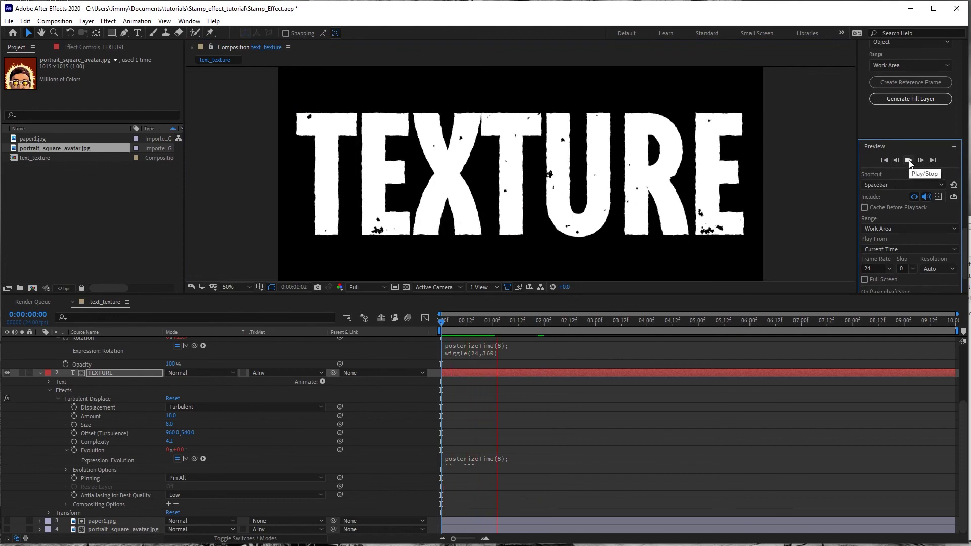
{"action": "key", "text": "space"}
Step: Add the text_texture composition to the Media Encoder queue and open its Export Settings
{"action": "left_click", "coordinate": [54, 21]}
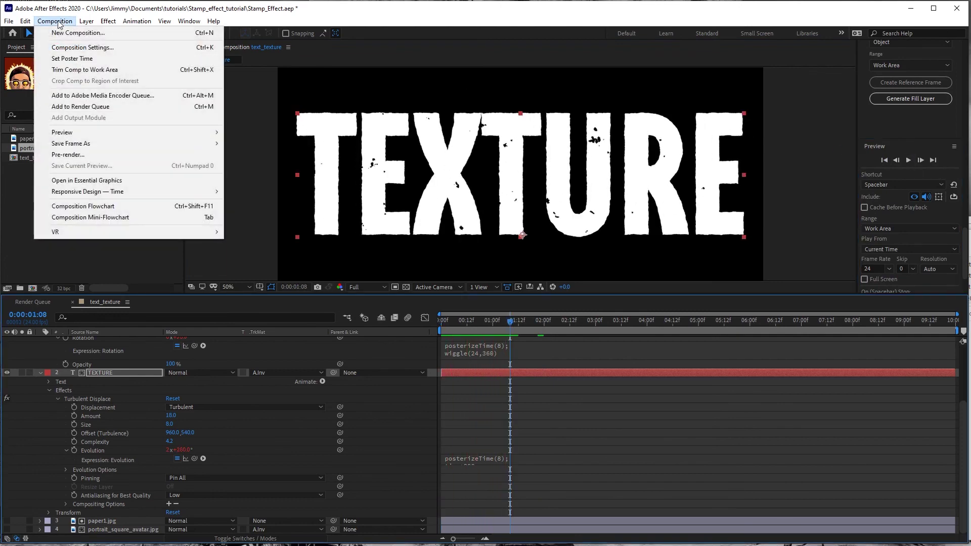
{"action": "left_click", "coordinate": [99, 96]}
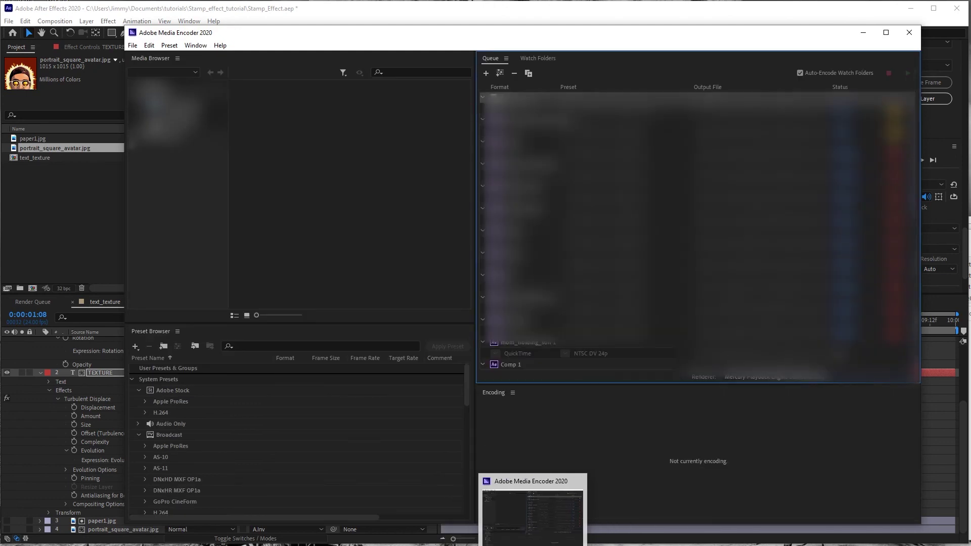
{"action": "left_click", "coordinate": [562, 407]}
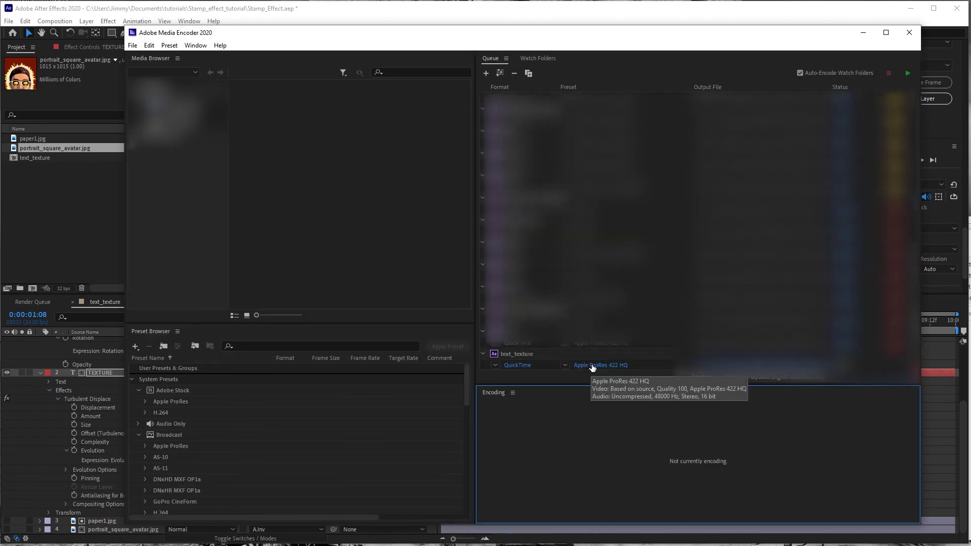
{"action": "left_click", "coordinate": [593, 365]}
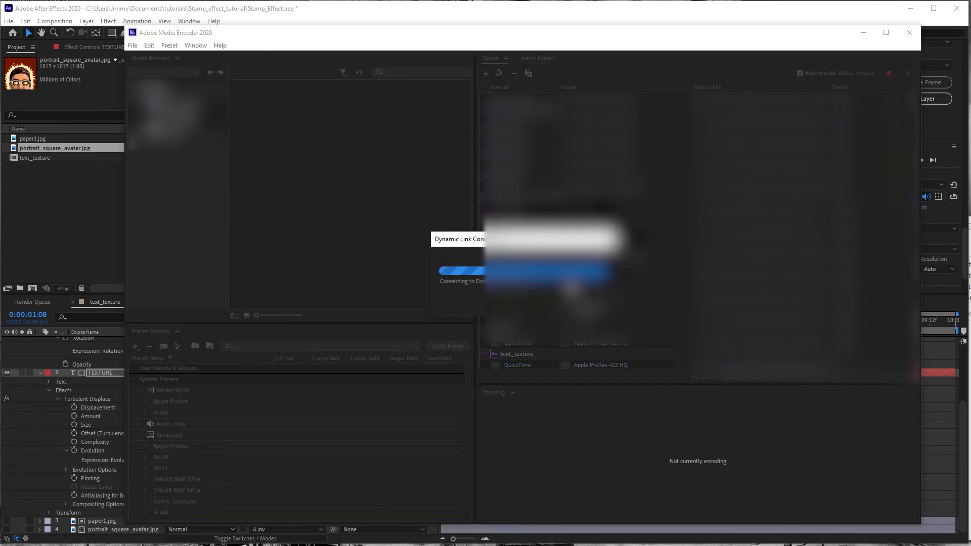
Step: Export text_texture as H.264 to text_texture.mp4 with Maximum Render Quality and start the queue
{"action": "left_click", "coordinate": [587, 81]}
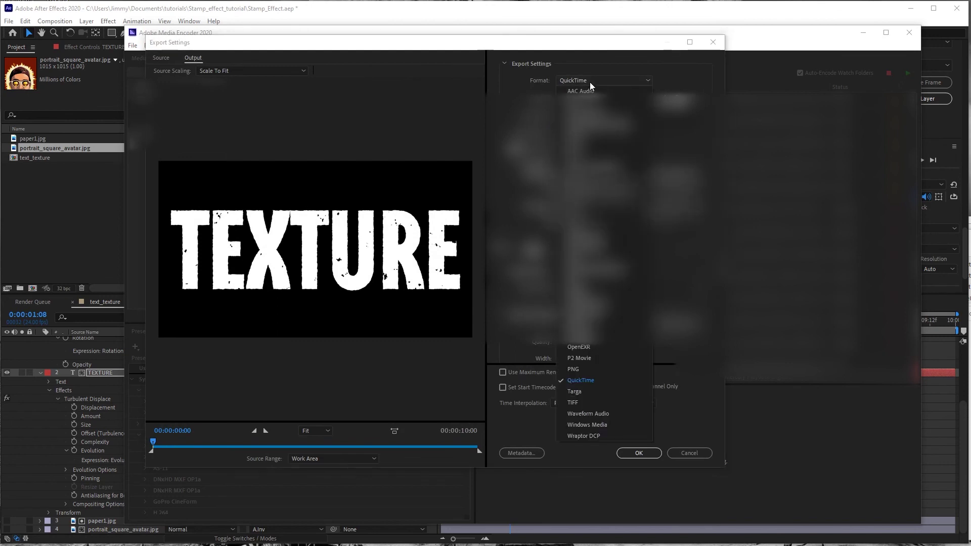
{"action": "left_click", "coordinate": [582, 179]}
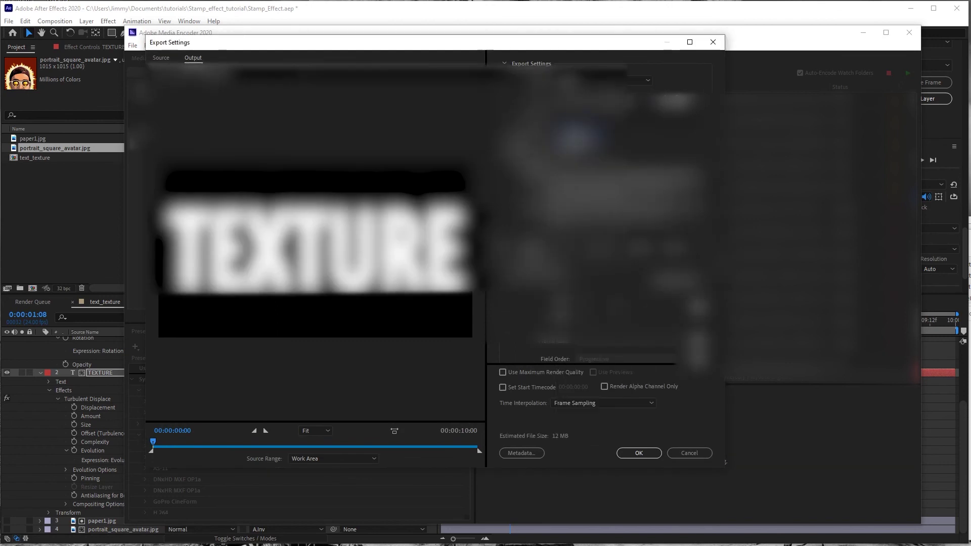
{"action": "left_click", "coordinate": [574, 136]}
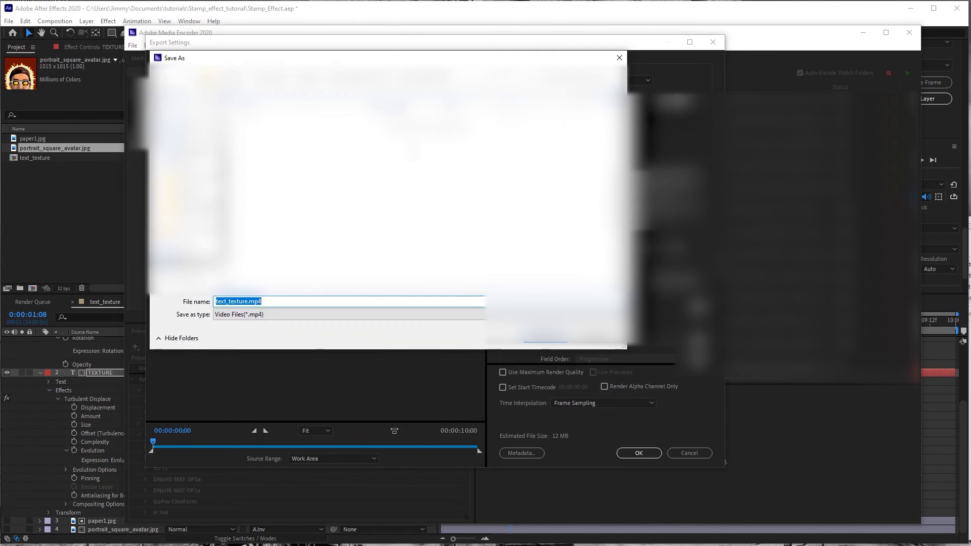
{"action": "left_click", "coordinate": [546, 339]}
{"action": "left_click", "coordinate": [503, 372]}
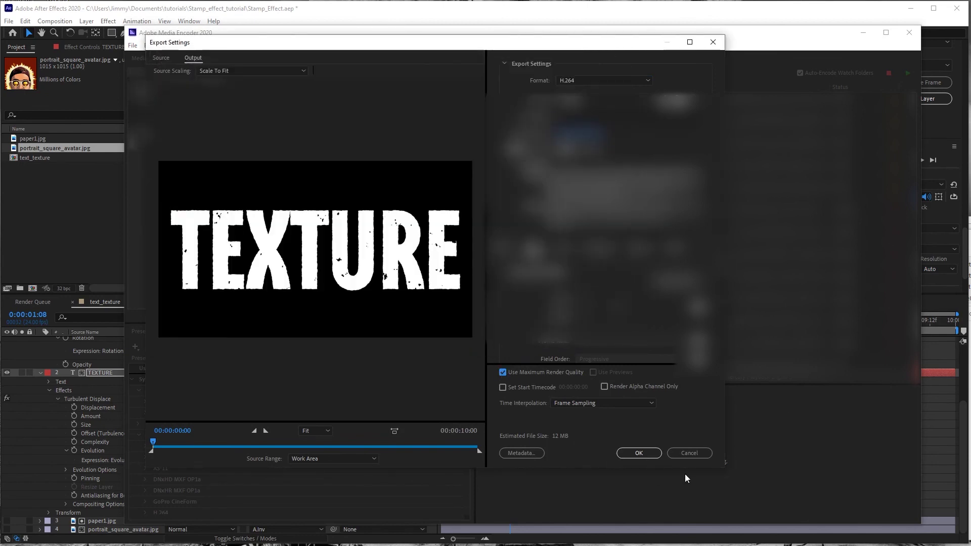
{"action": "left_click", "coordinate": [639, 453]}
{"action": "left_click", "coordinate": [909, 74]}
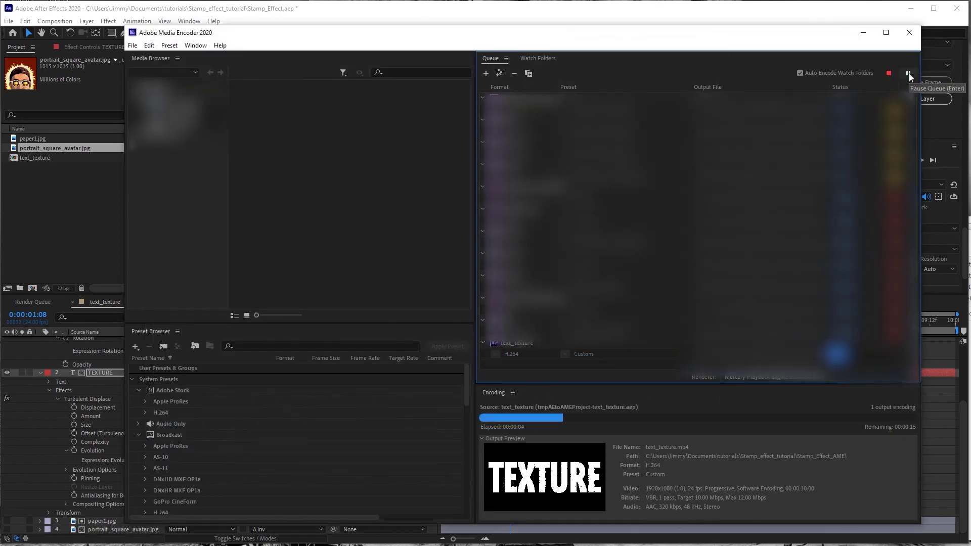
{"action": "left_click", "coordinate": [908, 34]}
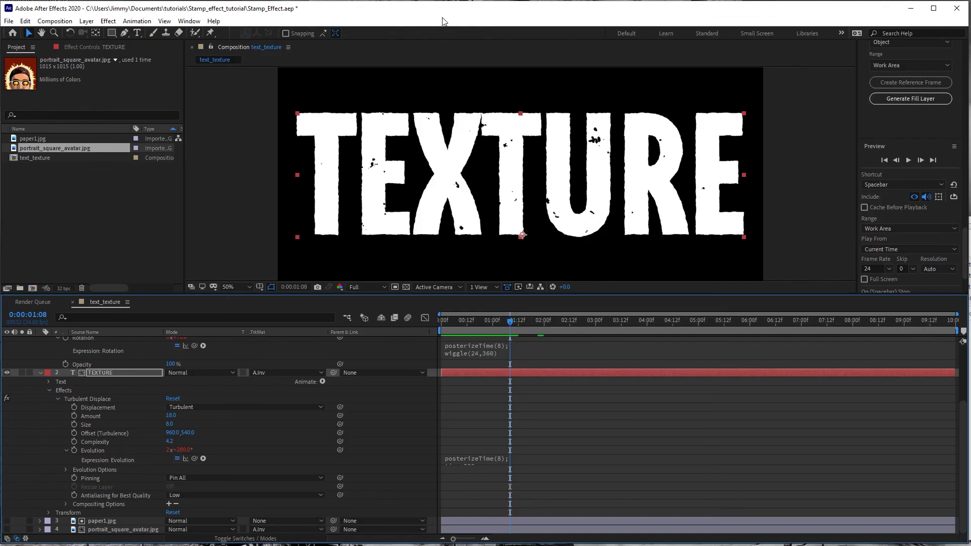